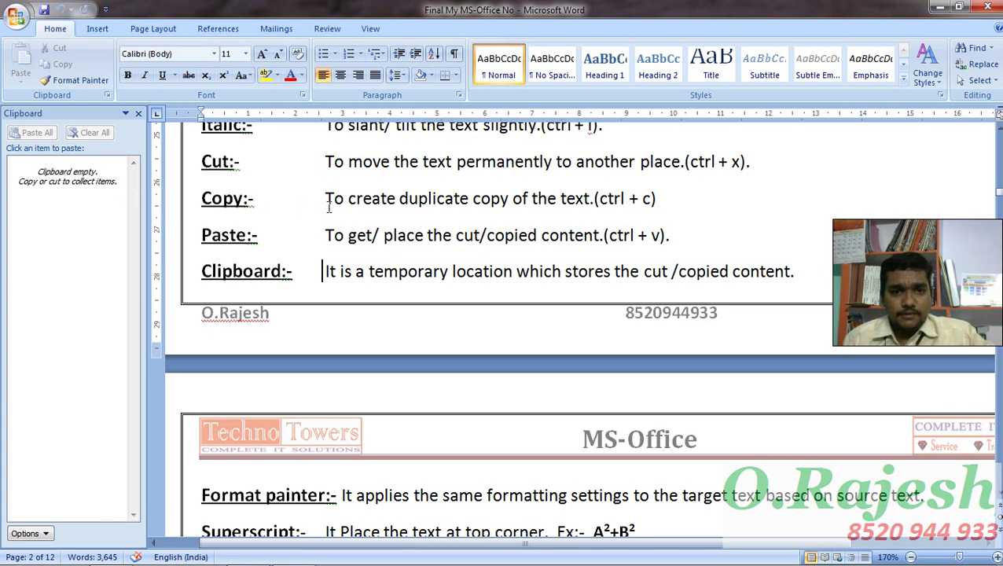
- Copy the definition text of the Copy entry, and clear all collected items from the clipboard
{"action": "left_click_drag", "start_coordinate": [325, 198], "coordinate": [659, 203]}
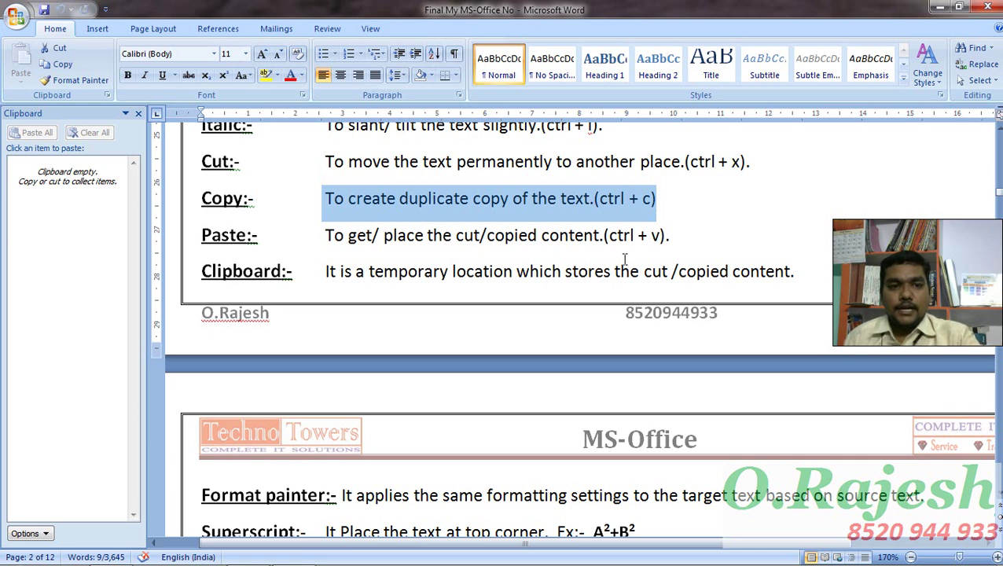
{"action": "key", "text": "ctrl+c"}
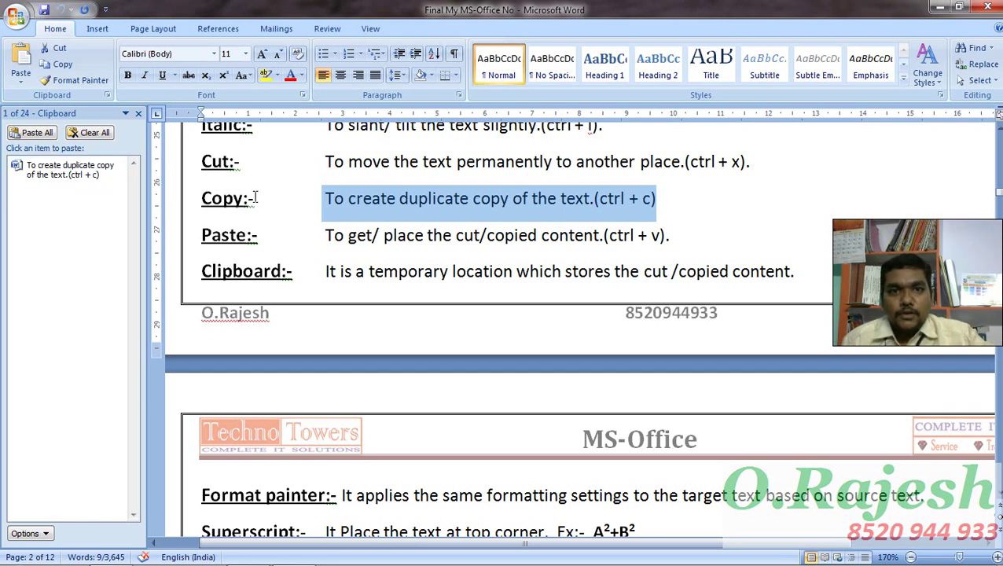
{"action": "left_click", "coordinate": [93, 134]}
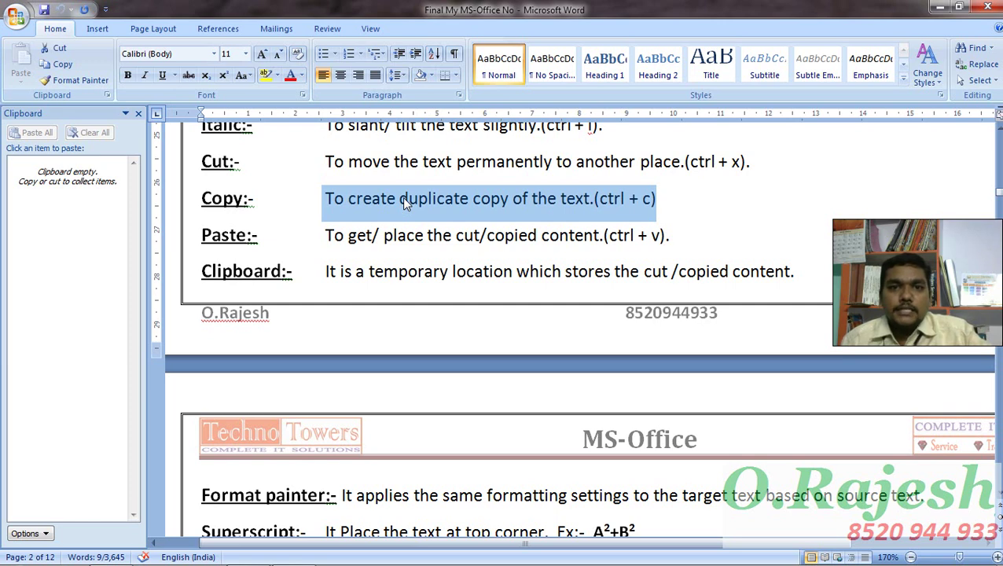
{"action": "left_click", "coordinate": [418, 269]}
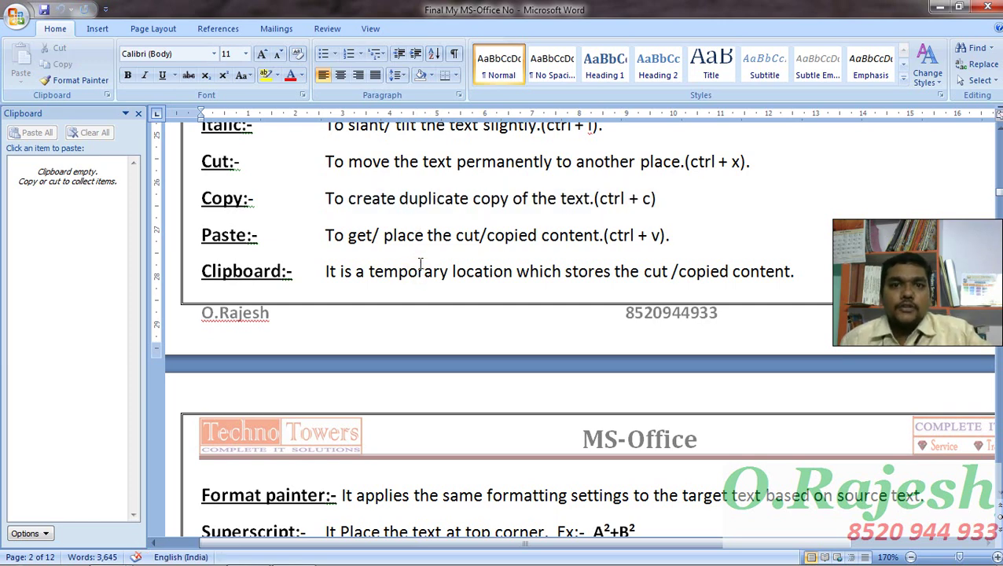
- Close the clipboard task pane and go to the Format painter definition on page 3 of the notes
{"action": "left_click", "coordinate": [139, 114]}
{"action": "scroll", "coordinate": [256, 191], "scroll_direction": "down", "scroll_amount": 3}
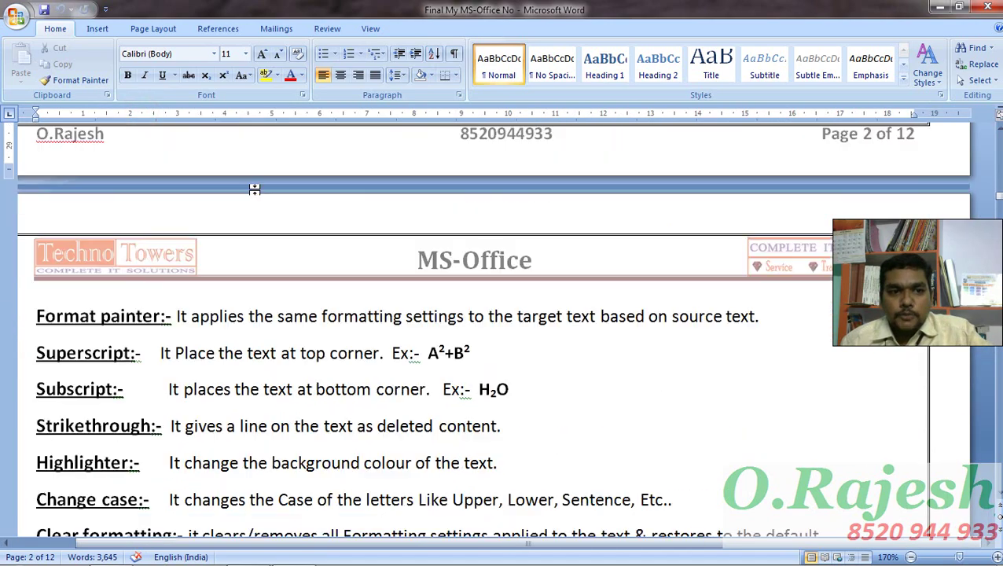
{"action": "scroll", "coordinate": [254, 190], "scroll_direction": "down", "scroll_amount": 1}
{"action": "left_click", "coordinate": [161, 253]}
{"action": "scroll", "coordinate": [204, 235], "scroll_direction": "down", "scroll_amount": 1}
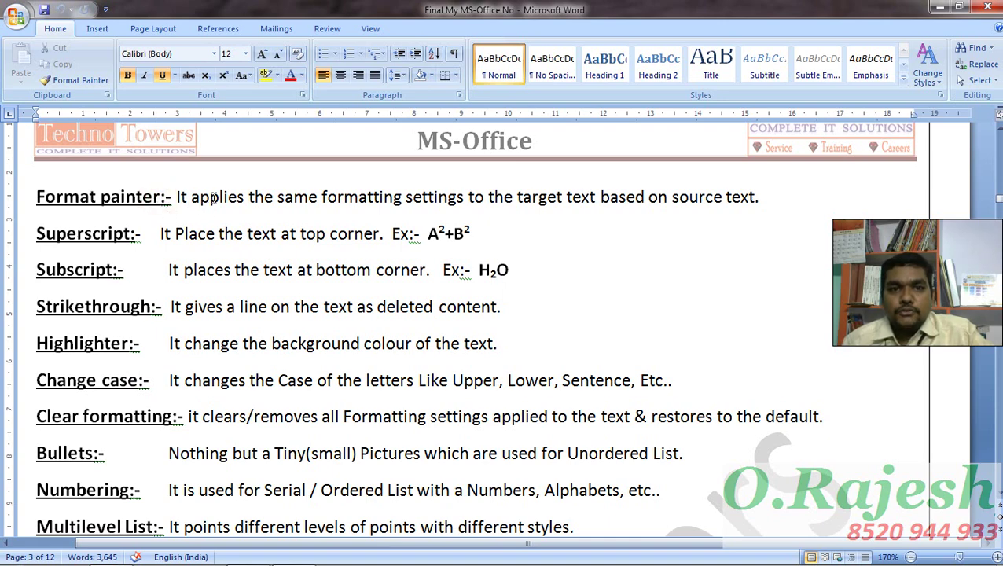
{"action": "scroll", "coordinate": [234, 226], "scroll_direction": "down", "scroll_amount": 1}
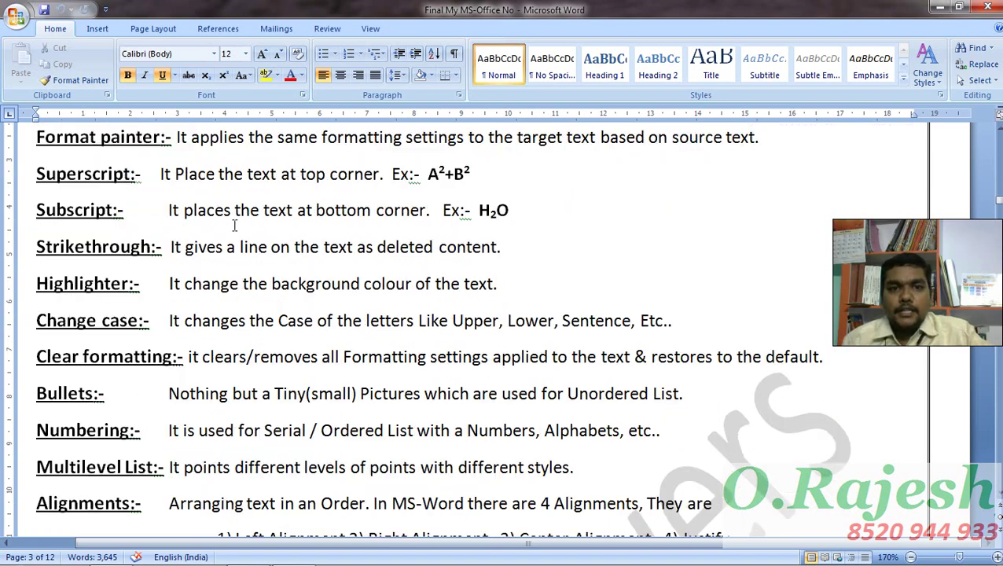
- Launch another Word window with a new blank document
{"action": "key", "text": "super+r"}
{"action": "type", "text": "win"}
{"action": "key", "text": "Down"}
{"action": "key", "text": "Return"}
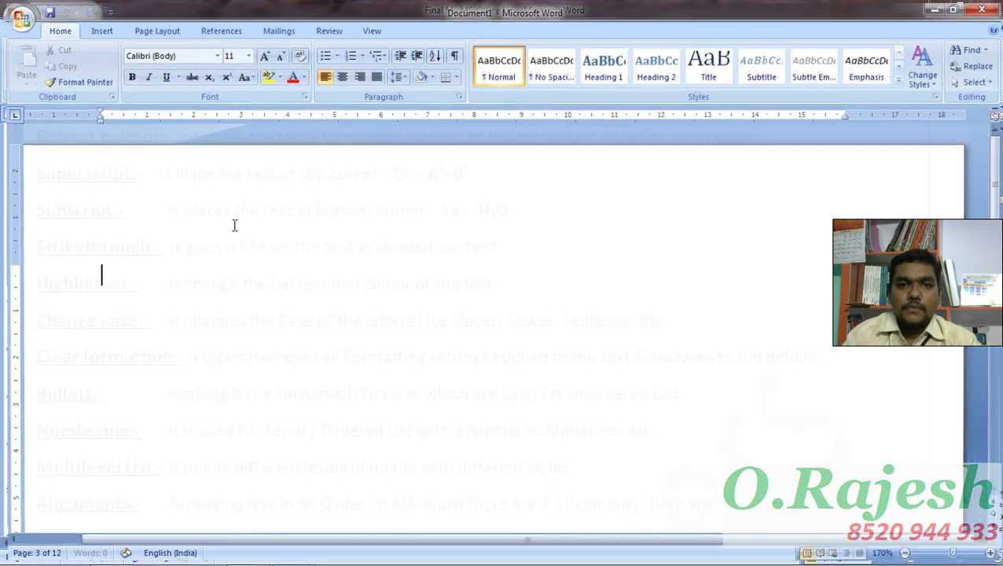
- Generate sample paragraphs with =rand() and add the line "Heading 1" above the first paragraph
{"action": "type", "text": "=rand()"}
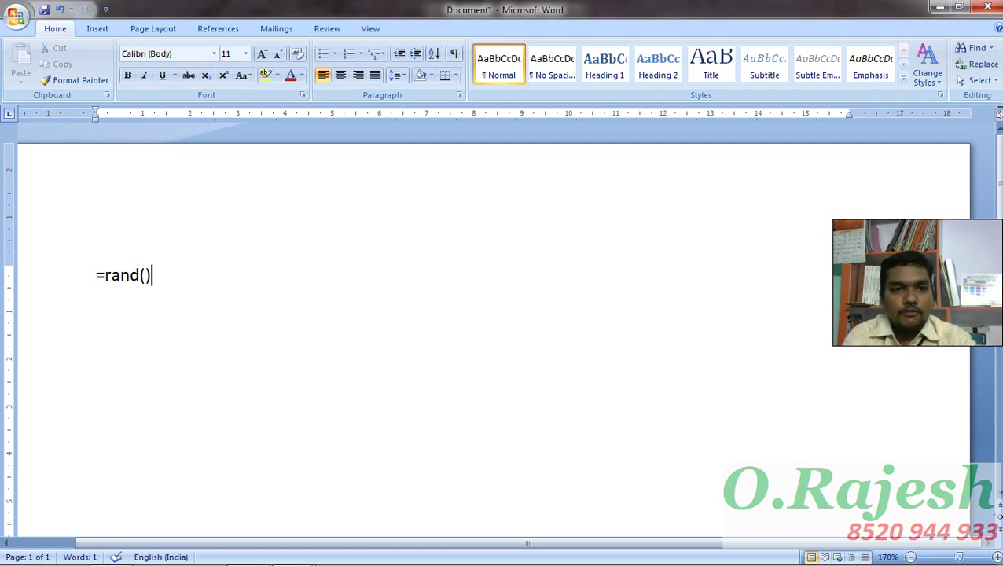
{"action": "key", "text": "Return"}
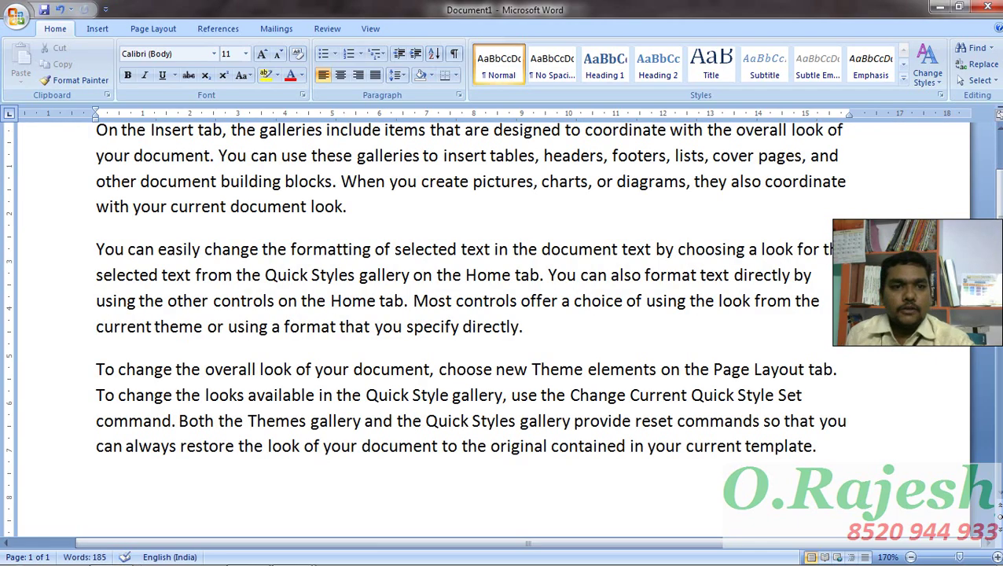
{"action": "key", "text": "ctrl+Home"}
{"action": "key", "text": "Return"}
{"action": "key", "text": "Up"}
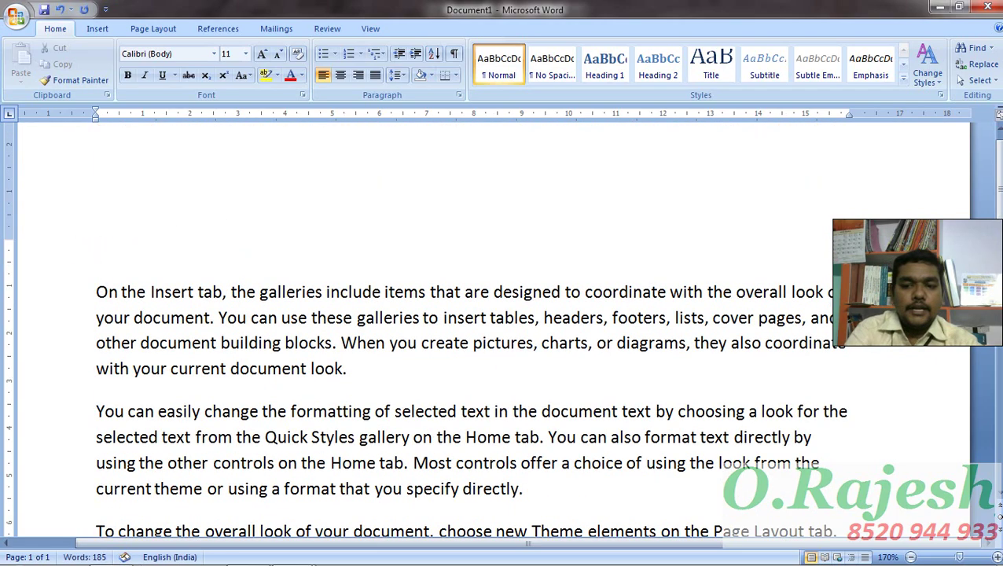
{"action": "type", "text": "Heading 1"}
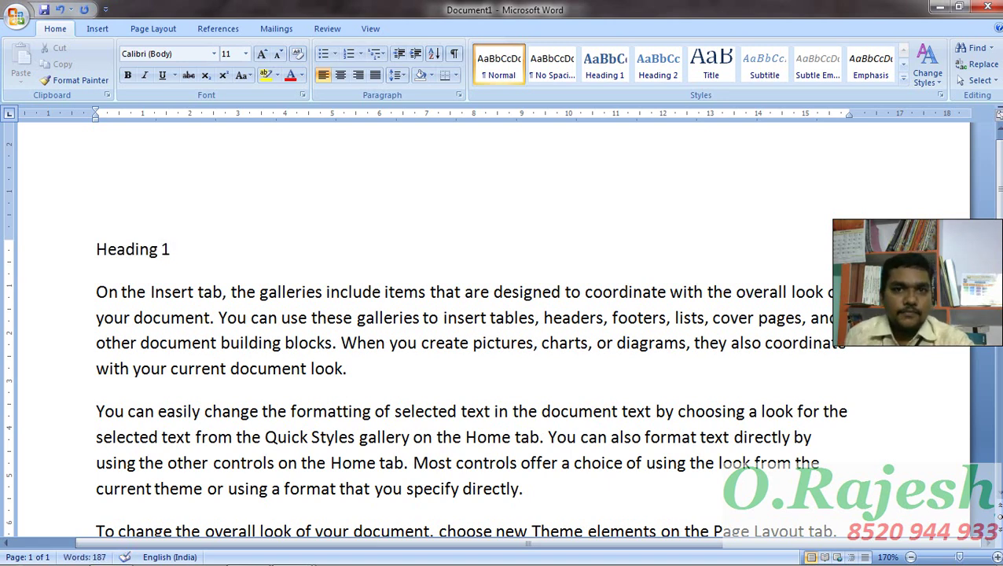
- Make the "Heading 1" line bold, italic and underlined
{"action": "triple_click", "coordinate": [177, 240]}
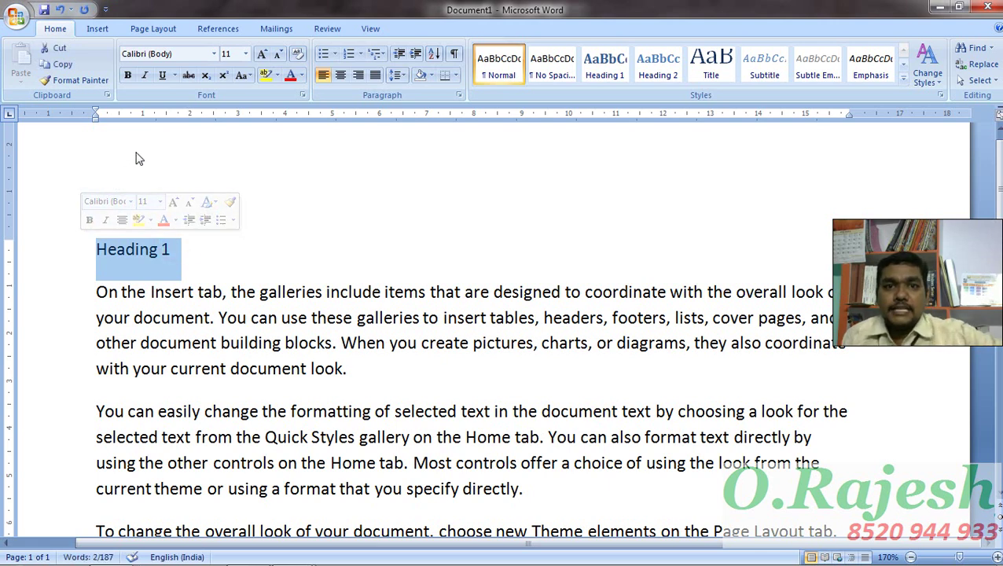
{"action": "left_click", "coordinate": [127, 76]}
{"action": "left_click", "coordinate": [144, 76]}
{"action": "left_click", "coordinate": [162, 76]}
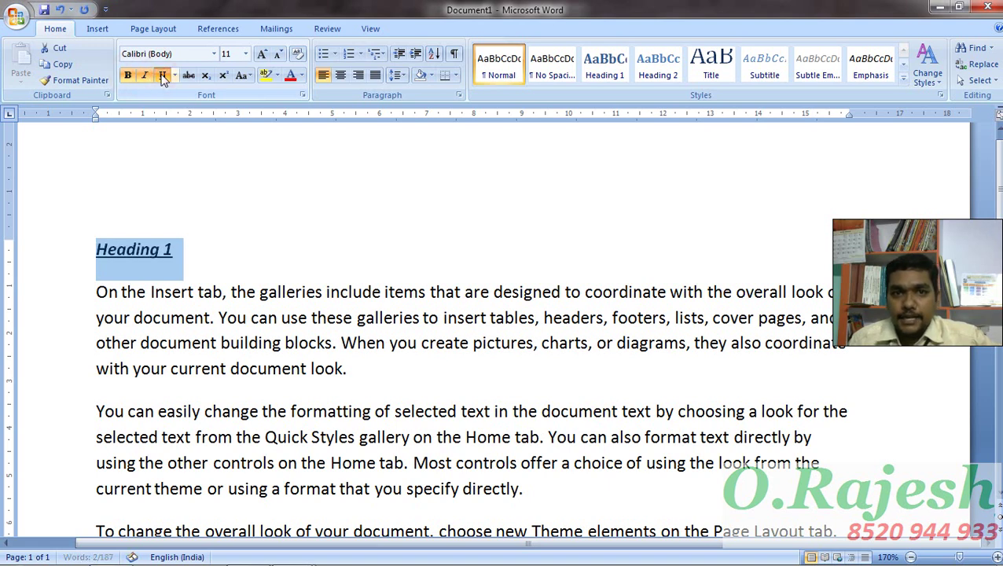
- Set the "Heading 1" line to the Brush Script MT font at size 36
{"action": "left_click", "coordinate": [214, 54]}
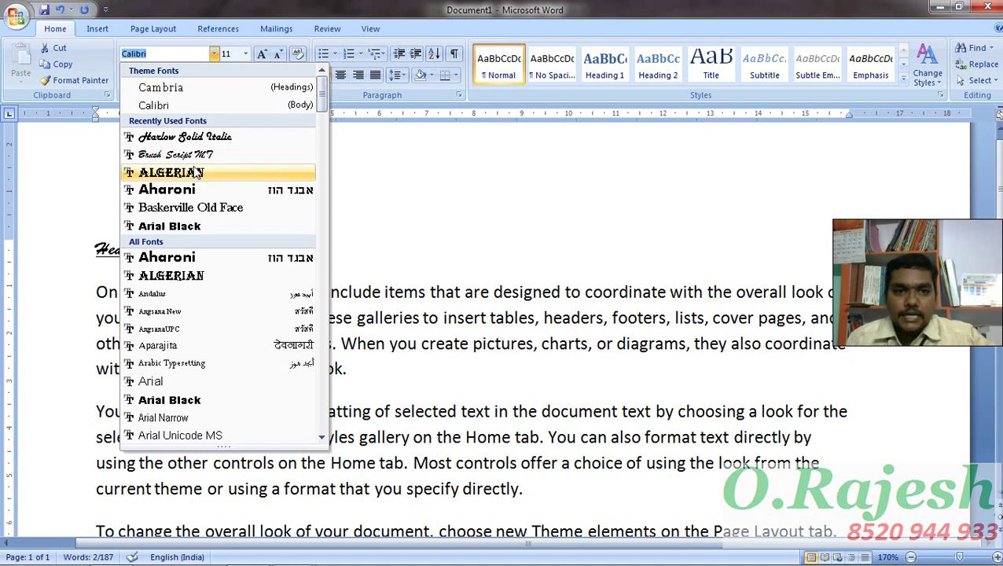
{"action": "left_click", "coordinate": [209, 156]}
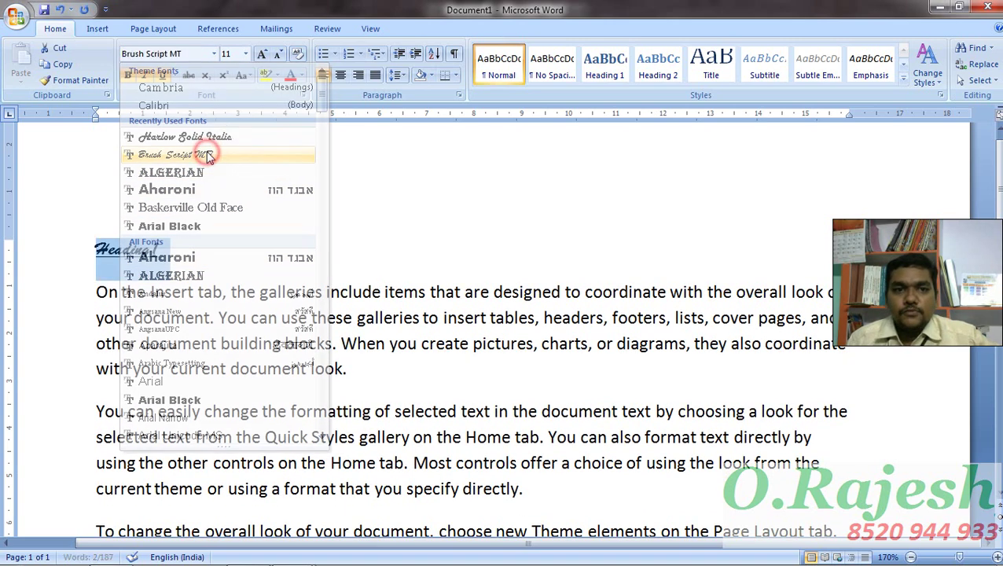
{"action": "left_click", "coordinate": [246, 53]}
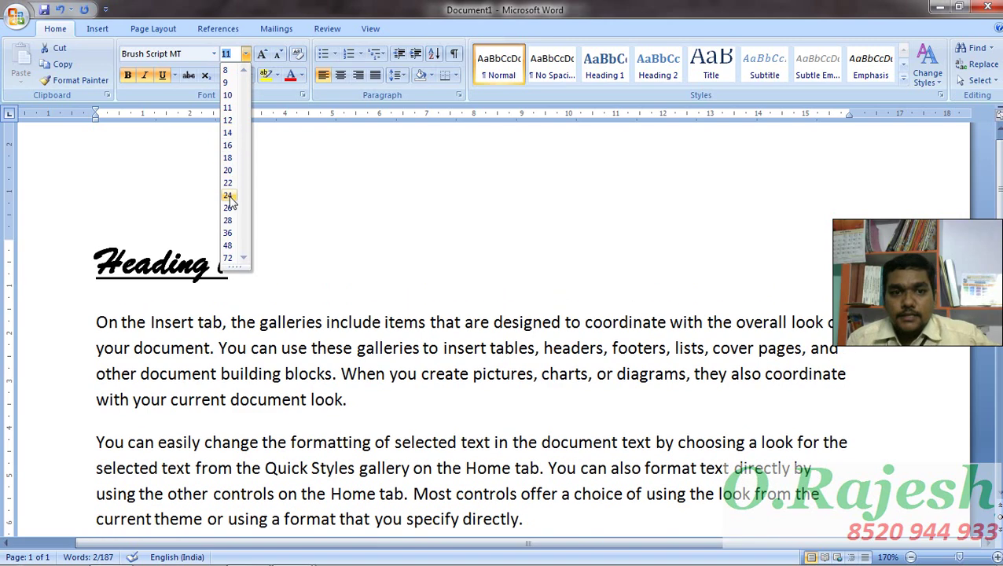
{"action": "left_click", "coordinate": [229, 233]}
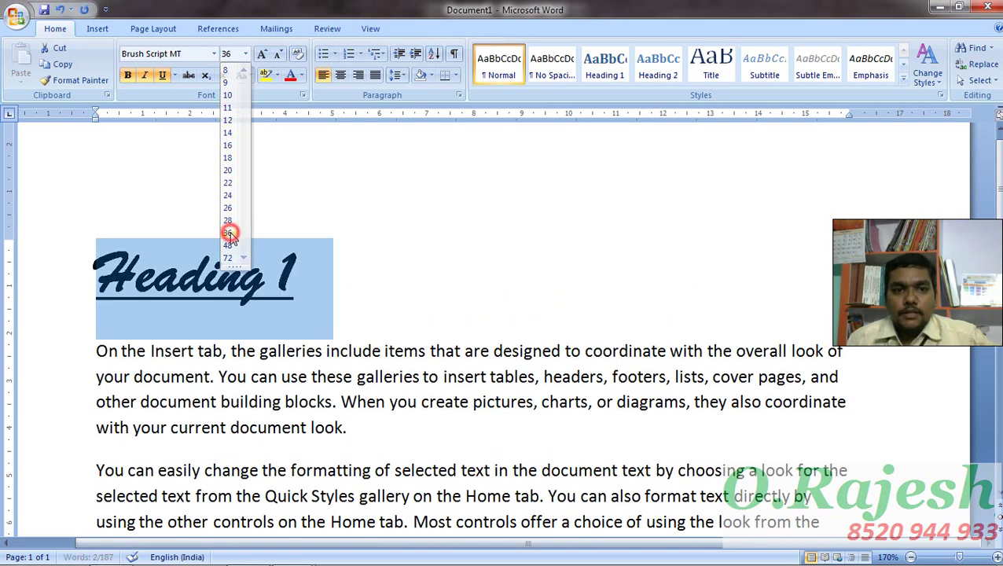
- Change the font color of the "Heading 1" line to the standard light blue
{"action": "left_click", "coordinate": [302, 76]}
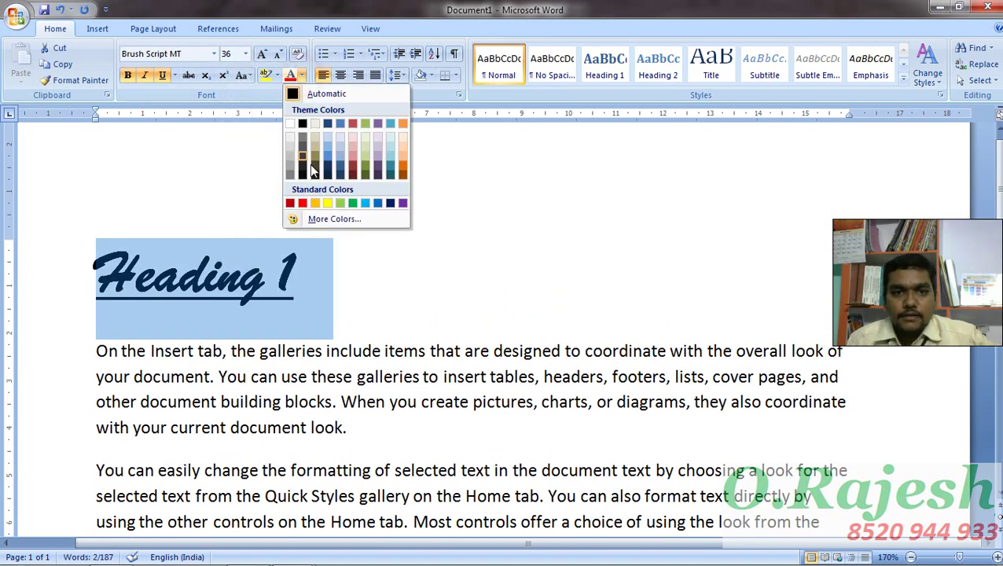
{"action": "left_click", "coordinate": [365, 204]}
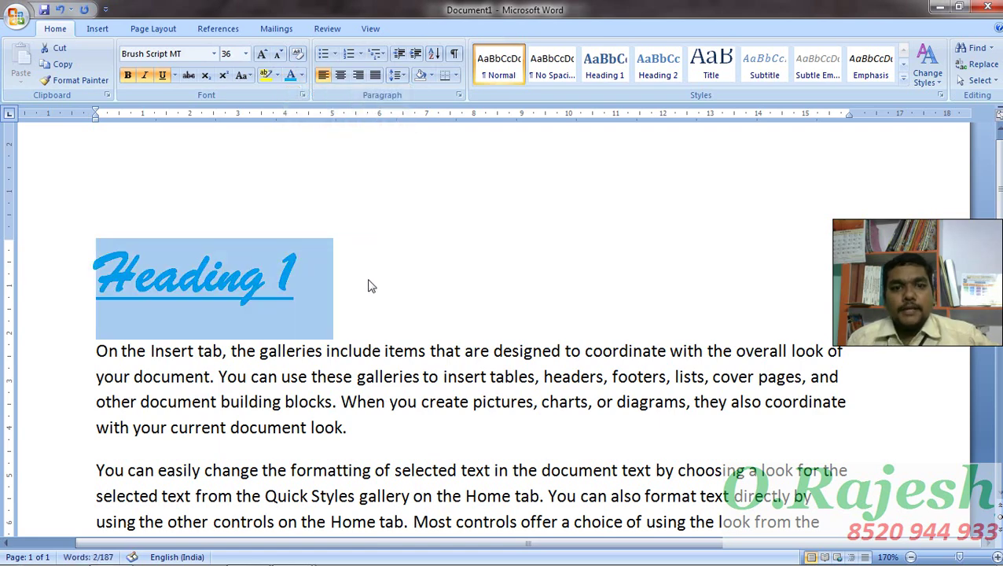
{"action": "left_click", "coordinate": [372, 206]}
- Insert a new line reading "Heading 2" above the second paragraph
{"action": "scroll", "coordinate": [347, 233], "scroll_direction": "down", "scroll_amount": 3}
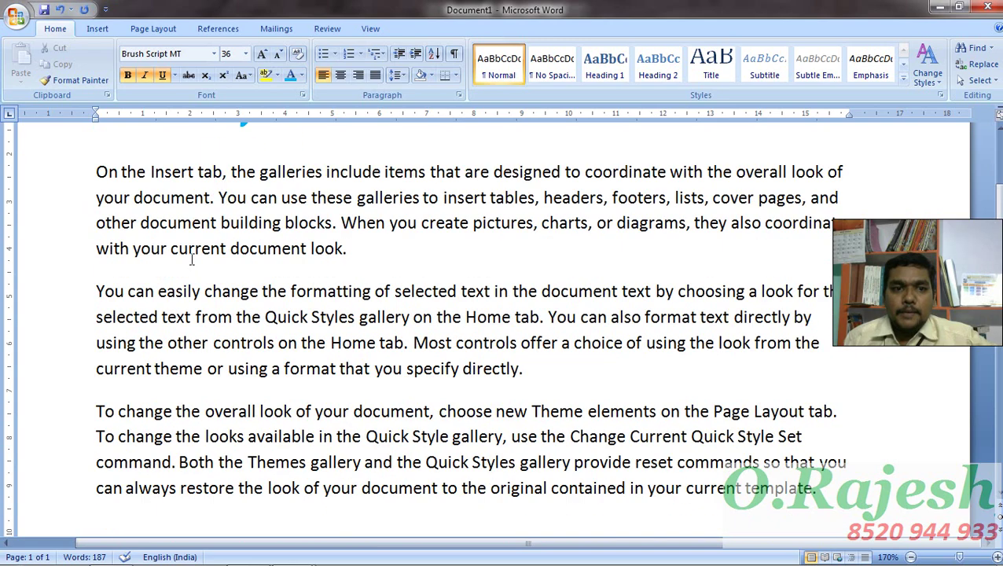
{"action": "left_click", "coordinate": [95, 292]}
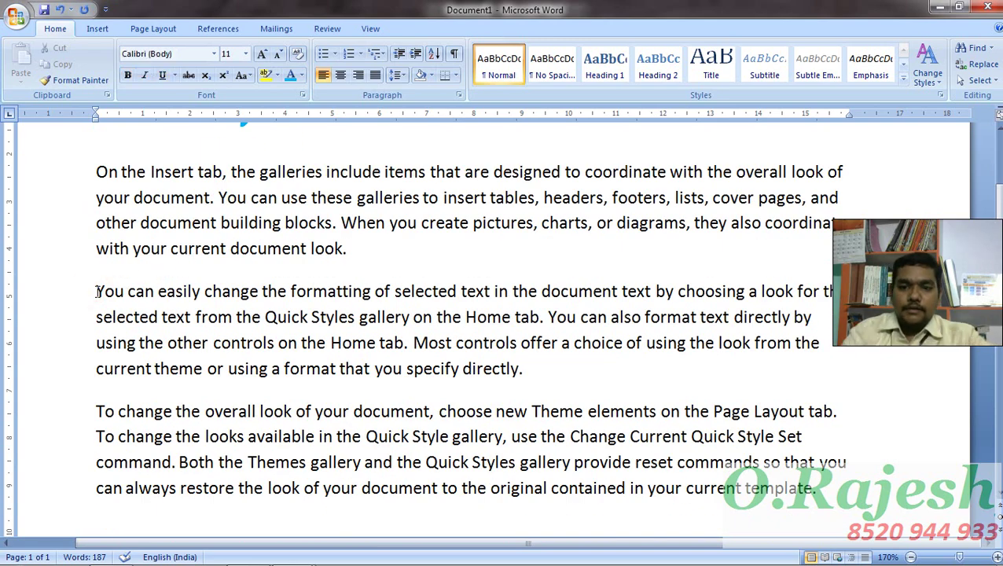
{"action": "key", "text": "Return"}
{"action": "key", "text": "Up"}
{"action": "type", "text": "He"}
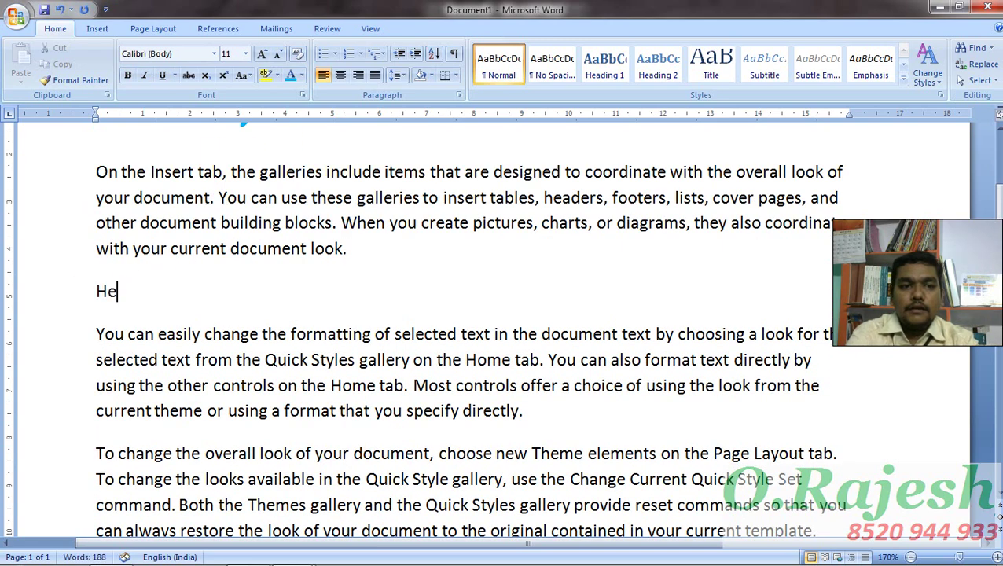
{"action": "type", "text": "ading 2"}
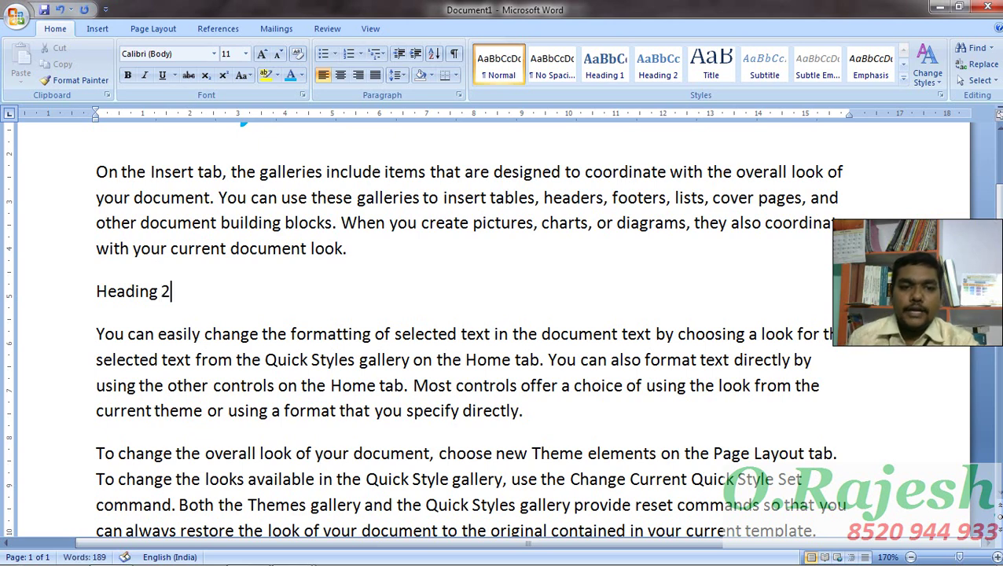
- Copy the formatting of "Heading 1" onto the "Heading 2" line with Format Painter
{"action": "left_click_drag", "start_coordinate": [179, 292], "coordinate": [96, 292]}
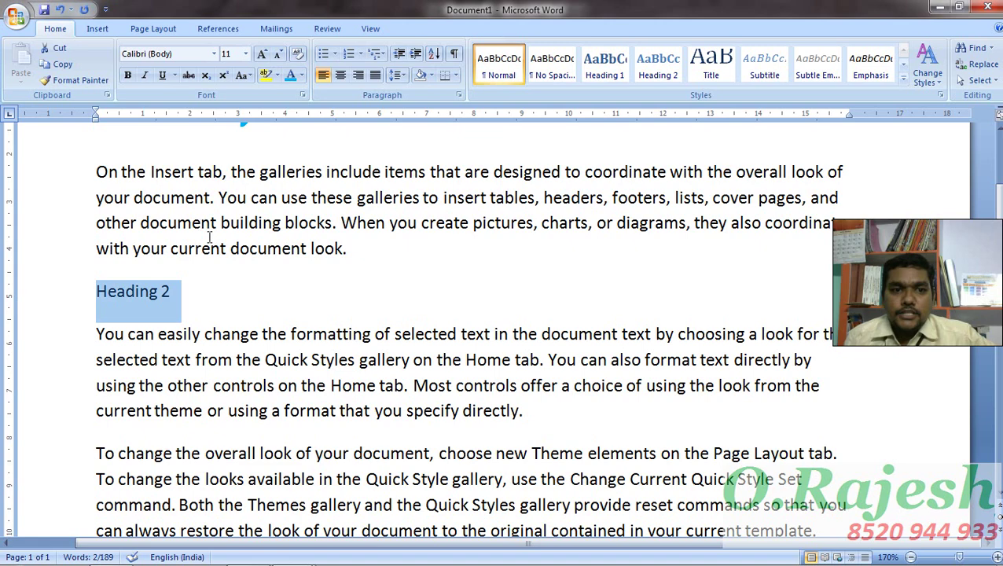
{"action": "scroll", "coordinate": [281, 249], "scroll_direction": "up", "scroll_amount": 1}
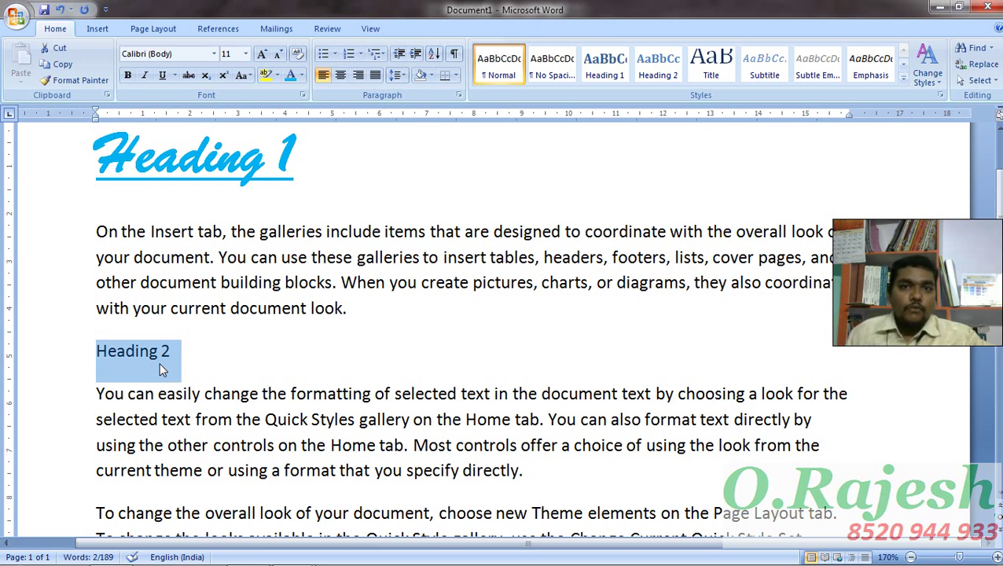
{"action": "left_click", "coordinate": [256, 169]}
{"action": "left_click_drag", "start_coordinate": [243, 151], "coordinate": [224, 161]}
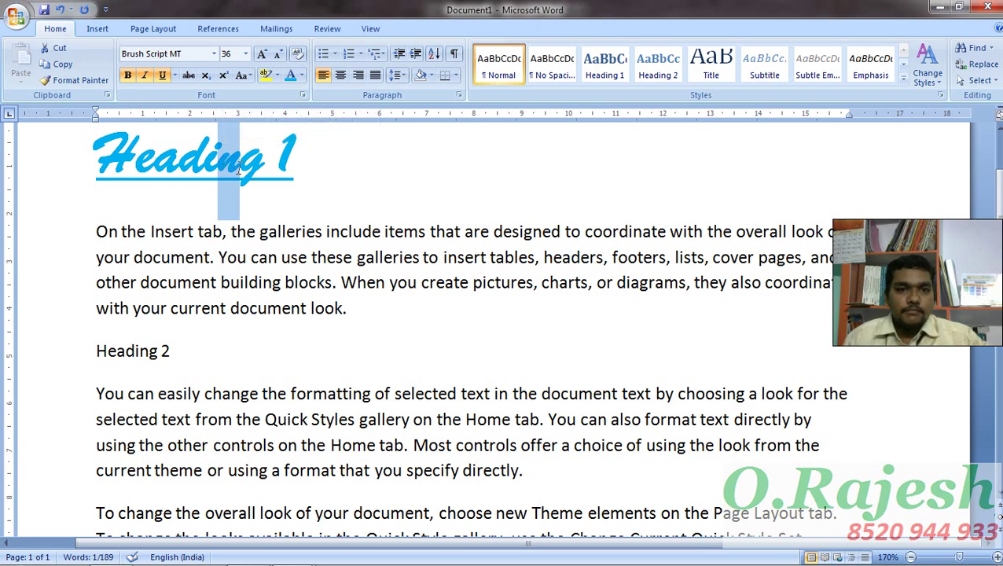
{"action": "left_click", "coordinate": [264, 155]}
{"action": "left_click_drag", "start_coordinate": [265, 156], "coordinate": [232, 160]}
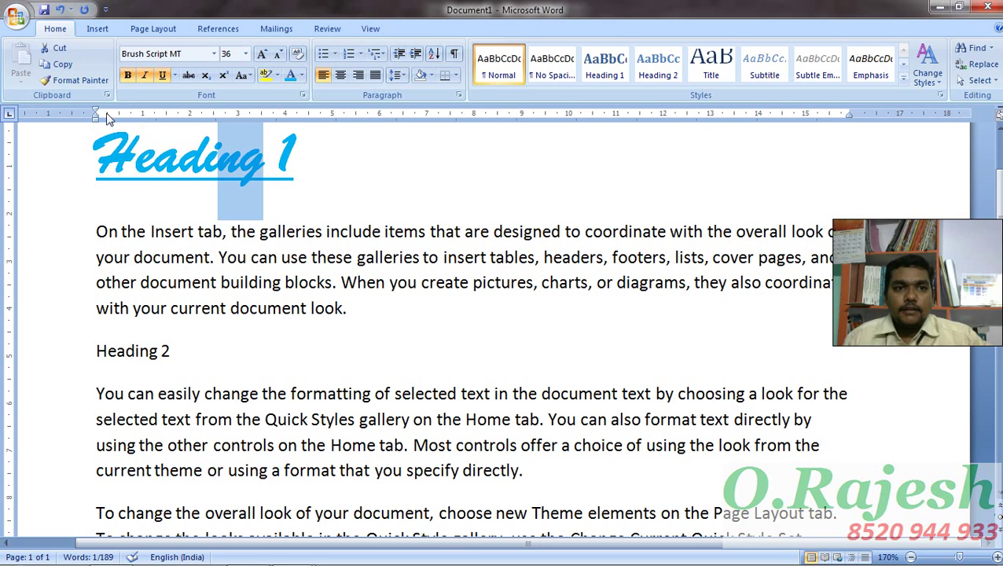
{"action": "left_click", "coordinate": [73, 84]}
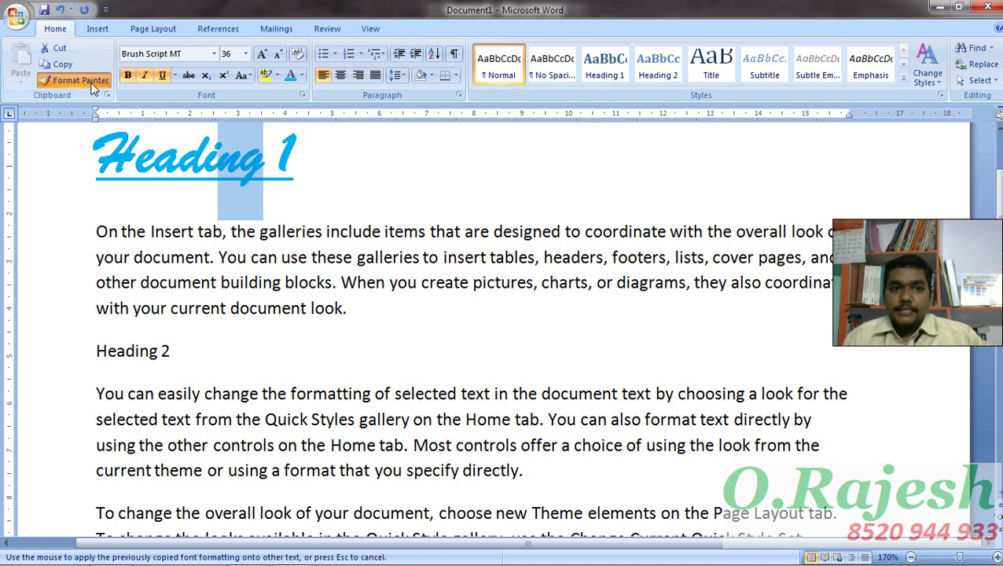
{"action": "left_click_drag", "start_coordinate": [170, 350], "coordinate": [107, 348]}
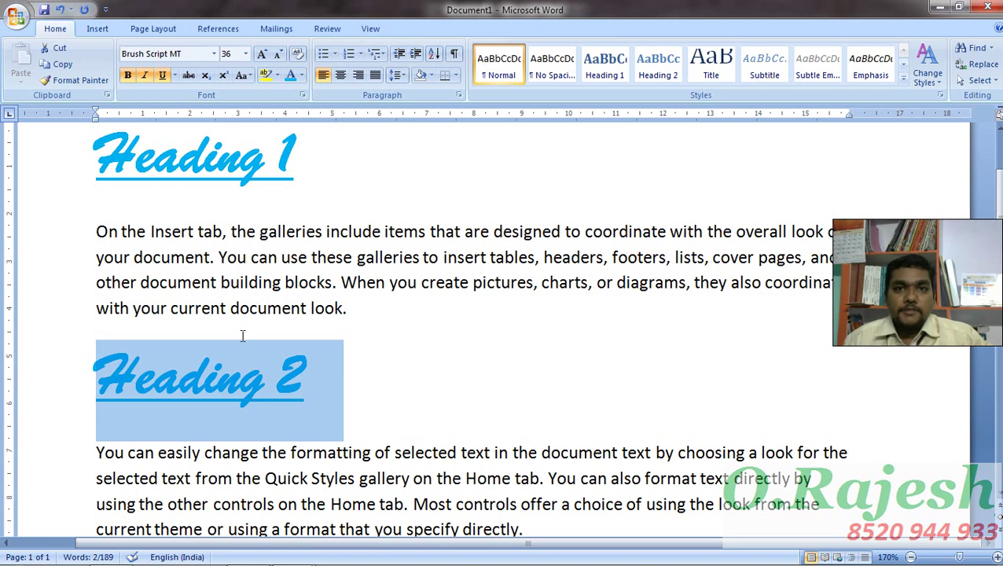
- Apply the "Heading 1" formatting to the words "galleries include" in the first paragraph with Format Painter
{"action": "left_click", "coordinate": [259, 233]}
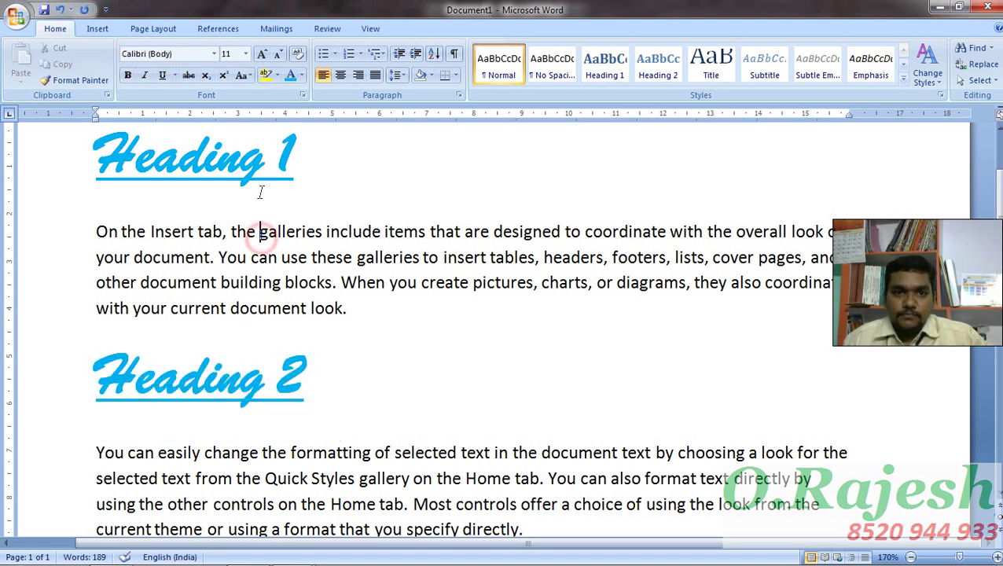
{"action": "left_click", "coordinate": [266, 158]}
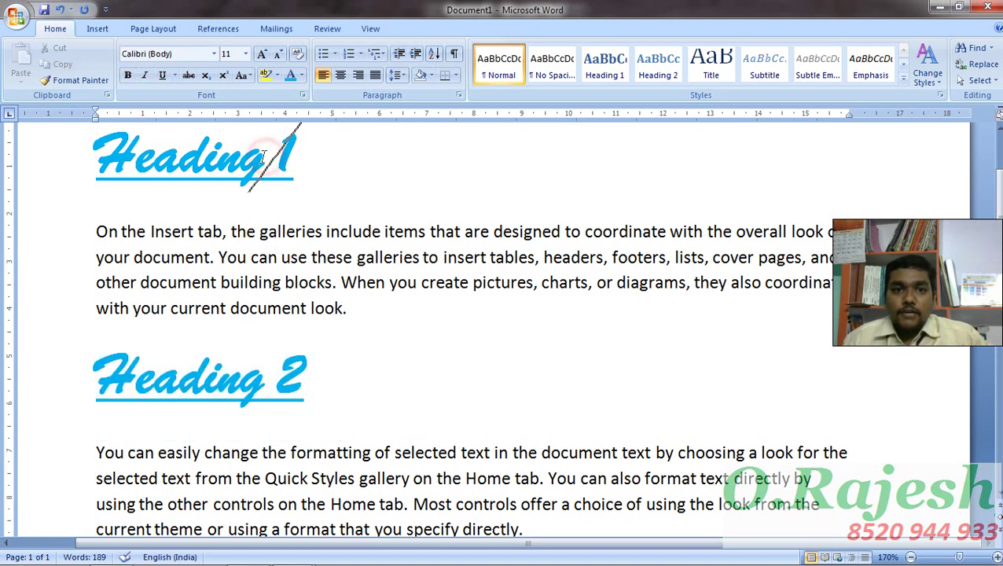
{"action": "left_click_drag", "start_coordinate": [266, 157], "coordinate": [240, 153]}
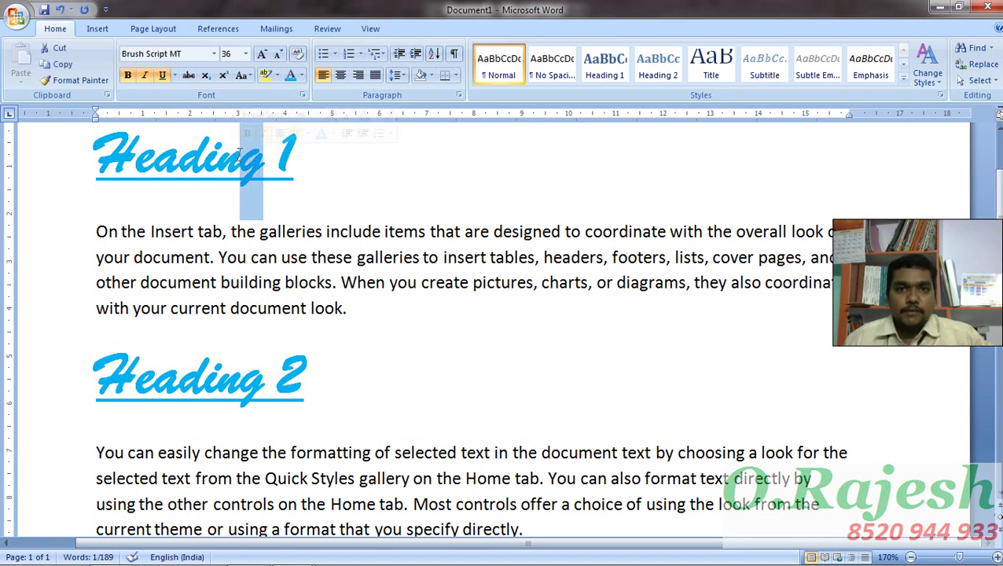
{"action": "left_click", "coordinate": [79, 80]}
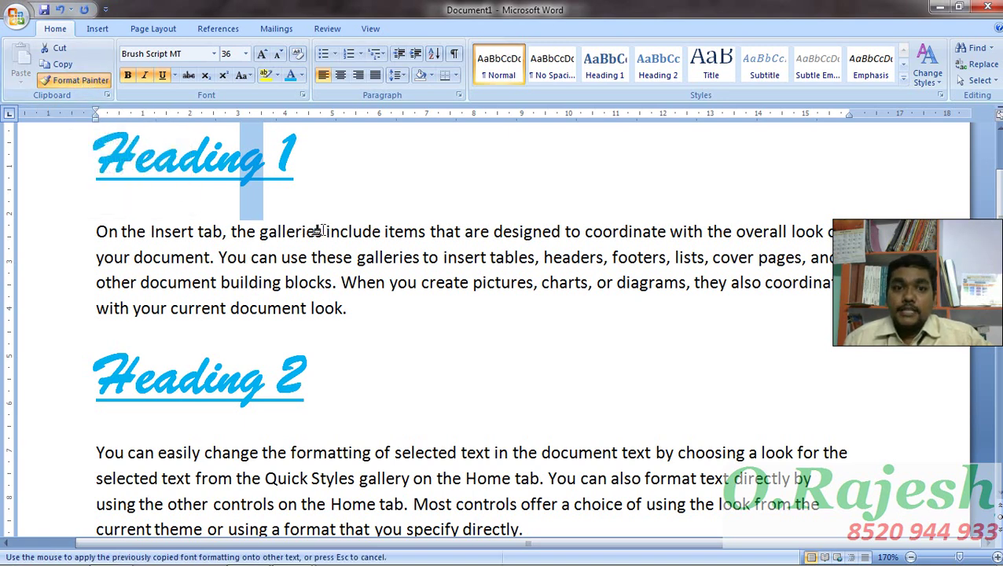
{"action": "left_click_drag", "start_coordinate": [260, 231], "coordinate": [381, 231]}
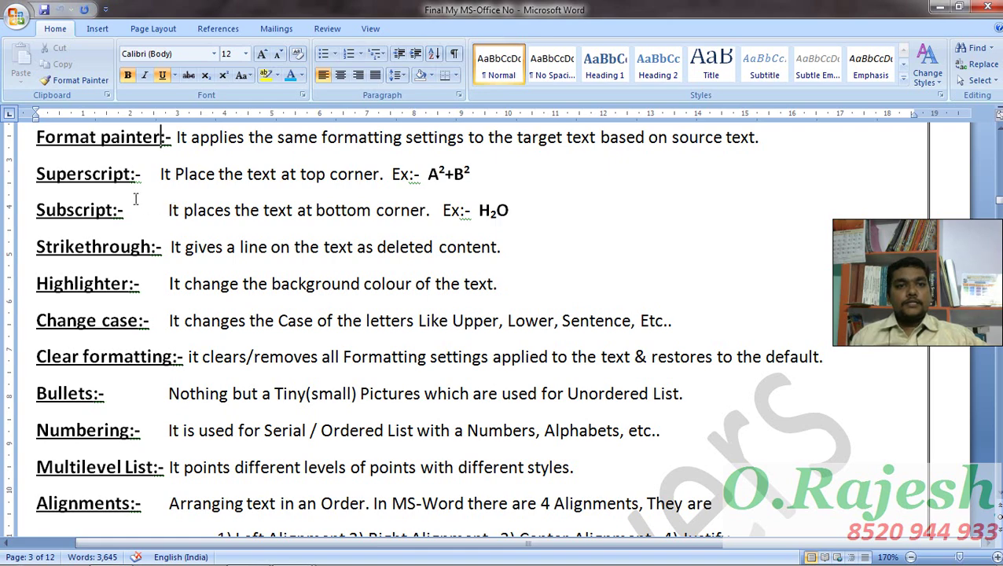
- Switch to the Document1 window containing the sample text
{"action": "key", "text": "alt+Tab"}
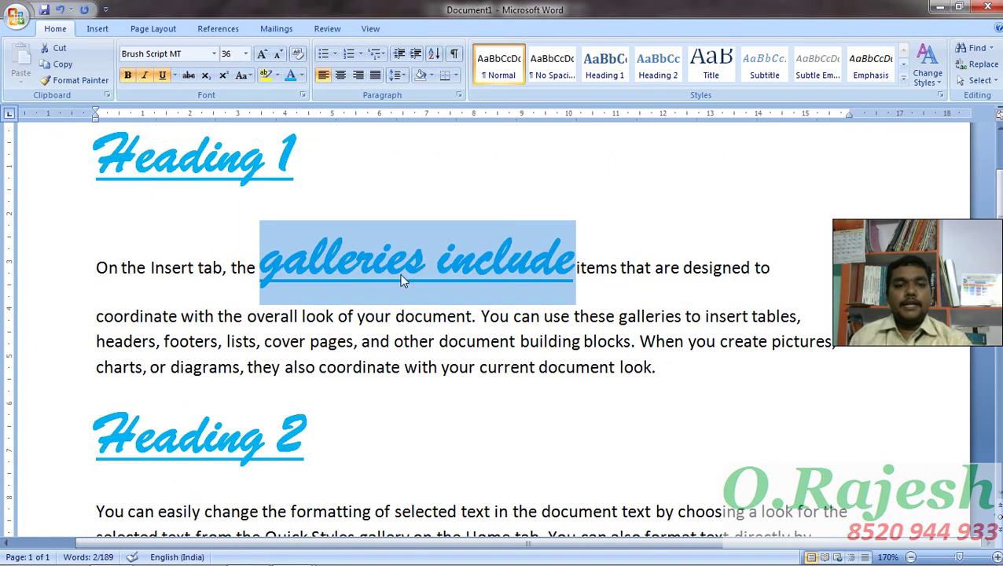
{"action": "key", "text": "ctrl+a"}
{"action": "key", "text": "Delete"}
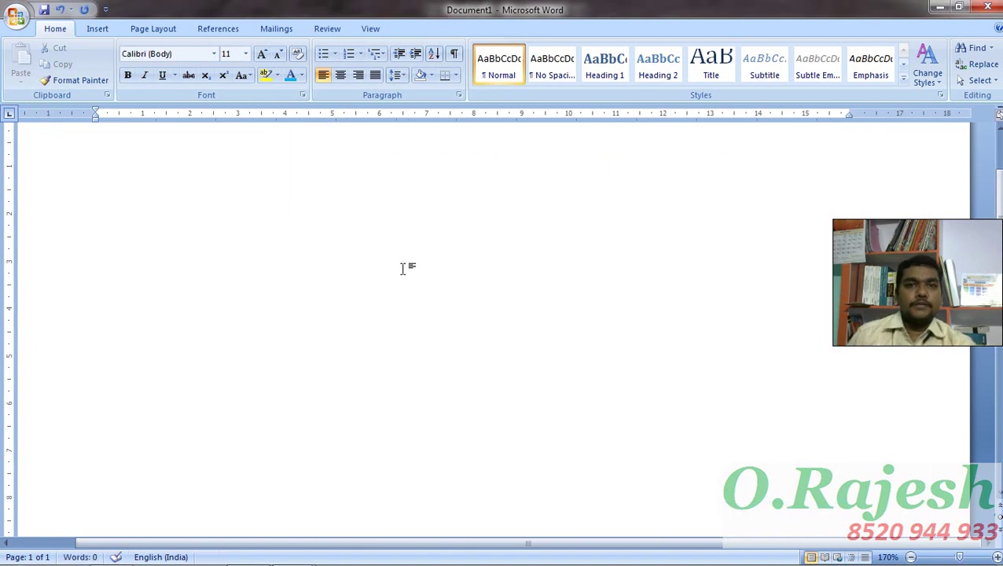
{"action": "key", "text": "ctrl+z"}
- Add the text "A2+B2" on the empty line below the last paragraph
{"action": "scroll", "coordinate": [364, 407], "scroll_direction": "down", "scroll_amount": 6}
{"action": "left_click", "coordinate": [280, 313]}
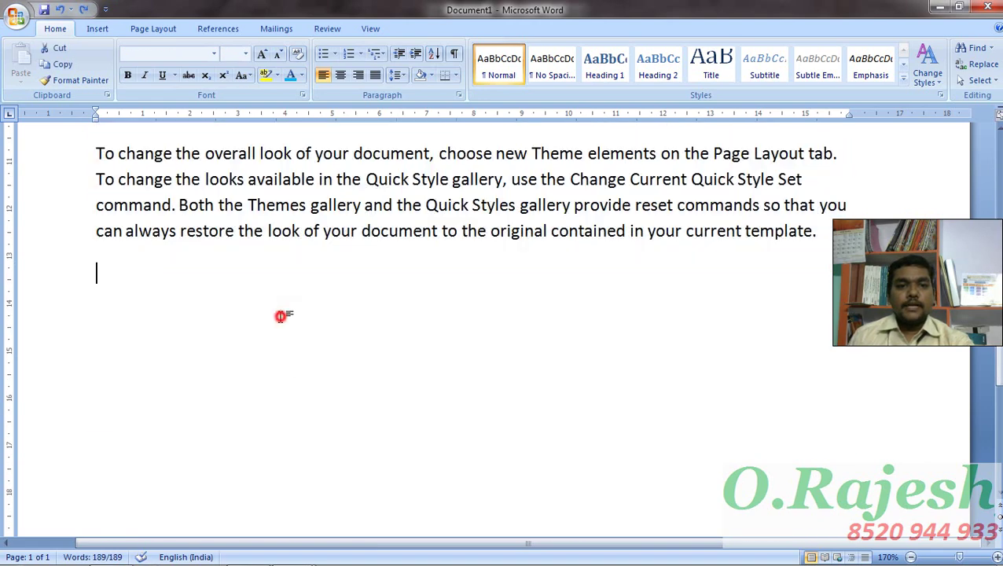
{"action": "type", "text": "A"}
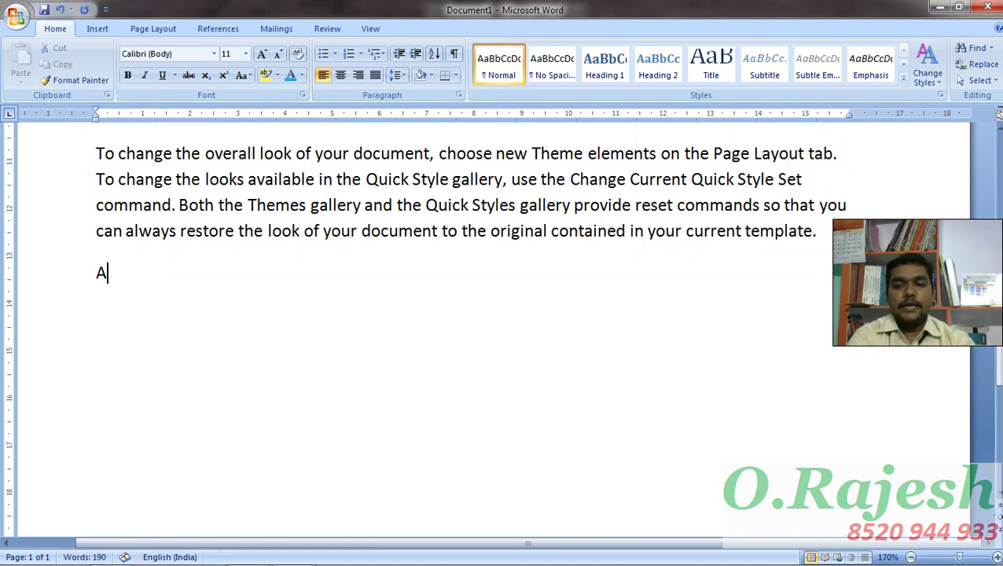
{"action": "type", "text": "2+B2"}
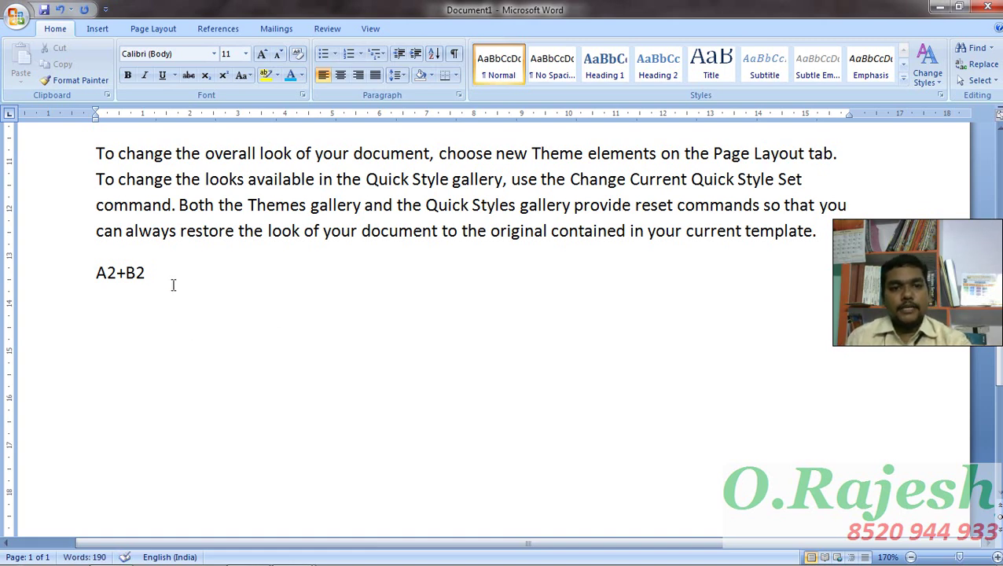
- Enlarge the "A2+B2" text to font size 22
{"action": "left_click_drag", "start_coordinate": [174, 286], "coordinate": [90, 278]}
{"action": "key", "text": "ctrl+shift+period"}
{"action": "key", "text": "ctrl+shift+period"}
{"action": "key", "text": "ctrl+shift+period"}
{"action": "key", "text": "ctrl+shift+period"}
{"action": "key", "text": "ctrl+shift+period"}
{"action": "key", "text": "ctrl+shift+period"}
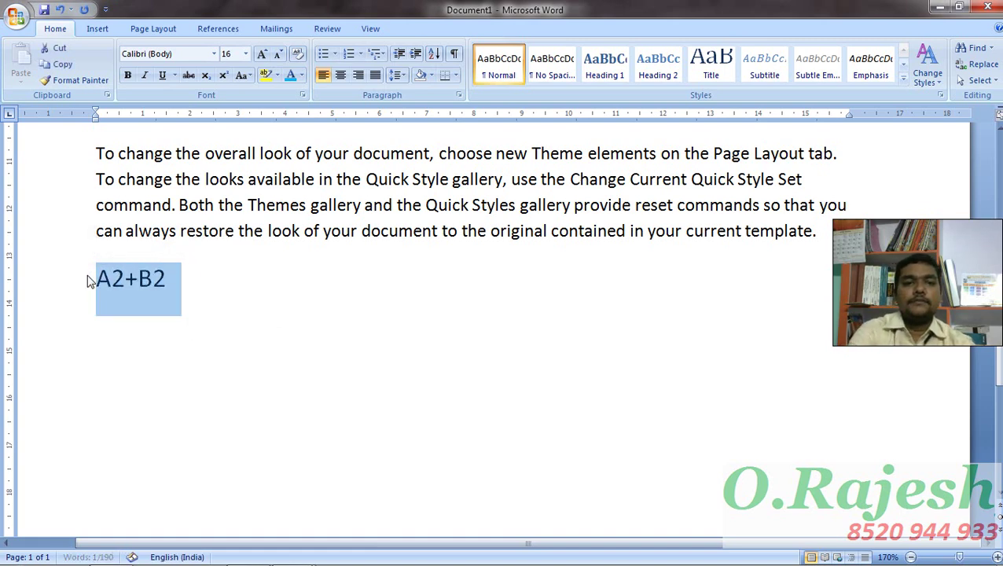
{"action": "left_click", "coordinate": [186, 315]}
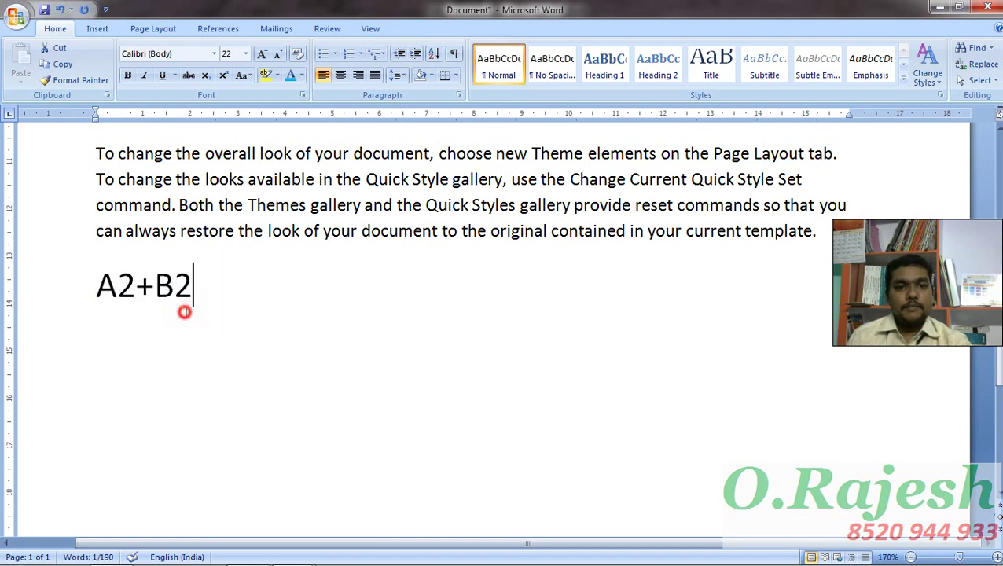
- Format the 2 after B in "A2+B2" as superscript
{"action": "left_click_drag", "start_coordinate": [201, 287], "coordinate": [180, 289]}
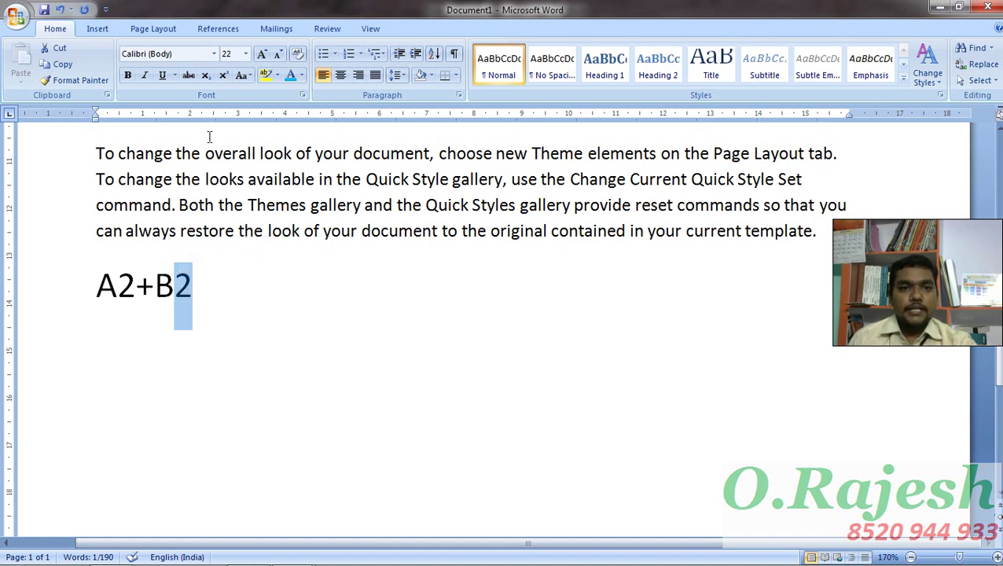
{"action": "left_click", "coordinate": [224, 81]}
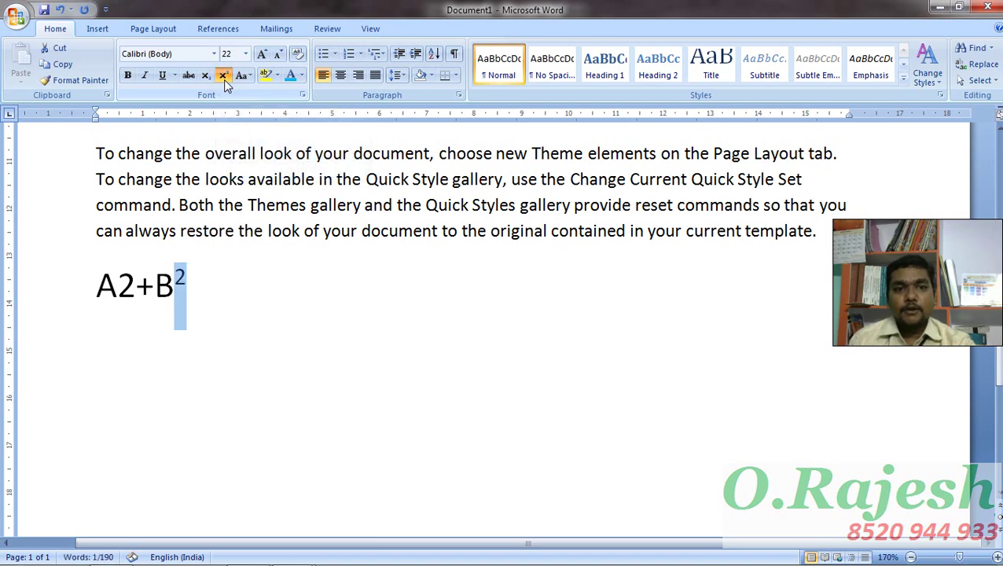
{"action": "left_click", "coordinate": [197, 275]}
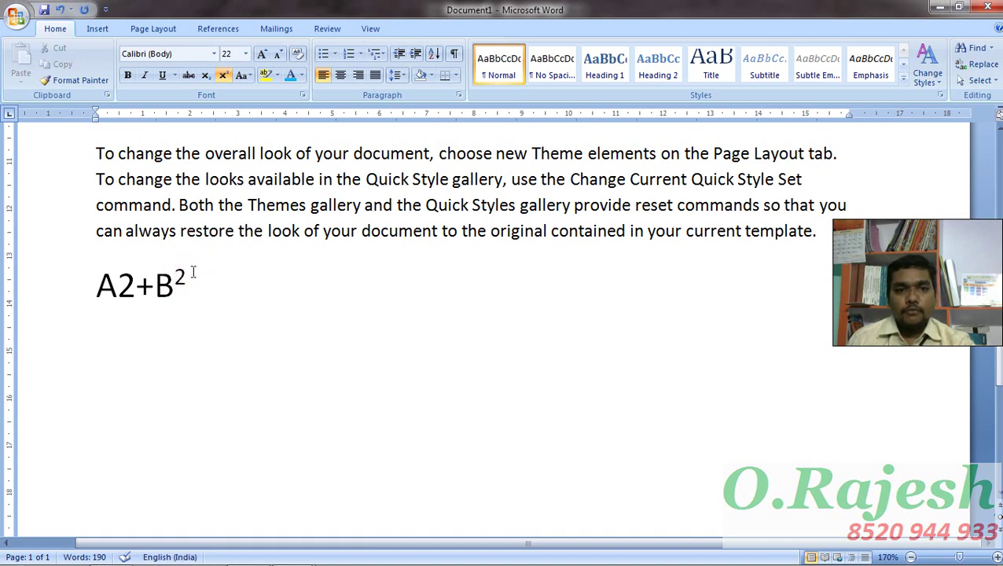
- Copy the superscript formatting from the 2 after B onto the 2 after A with Format Painter
{"action": "left_click", "coordinate": [189, 274]}
{"action": "left_click_drag", "start_coordinate": [189, 274], "coordinate": [174, 274]}
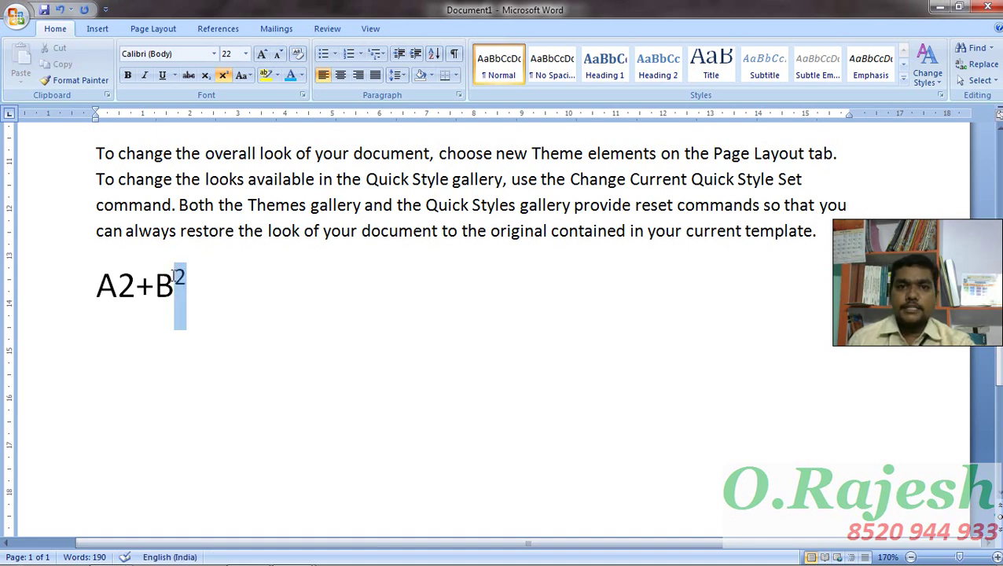
{"action": "left_click", "coordinate": [79, 80]}
{"action": "left_click_drag", "start_coordinate": [136, 283], "coordinate": [120, 280]}
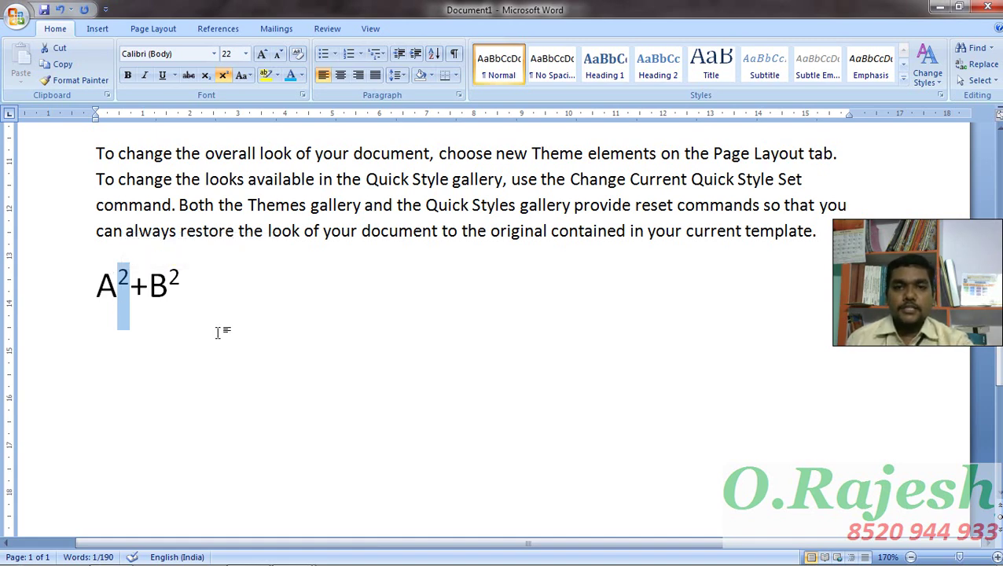
- Insert a new line reading "H2O" above the A²+B² expression
{"action": "left_click", "coordinate": [92, 288]}
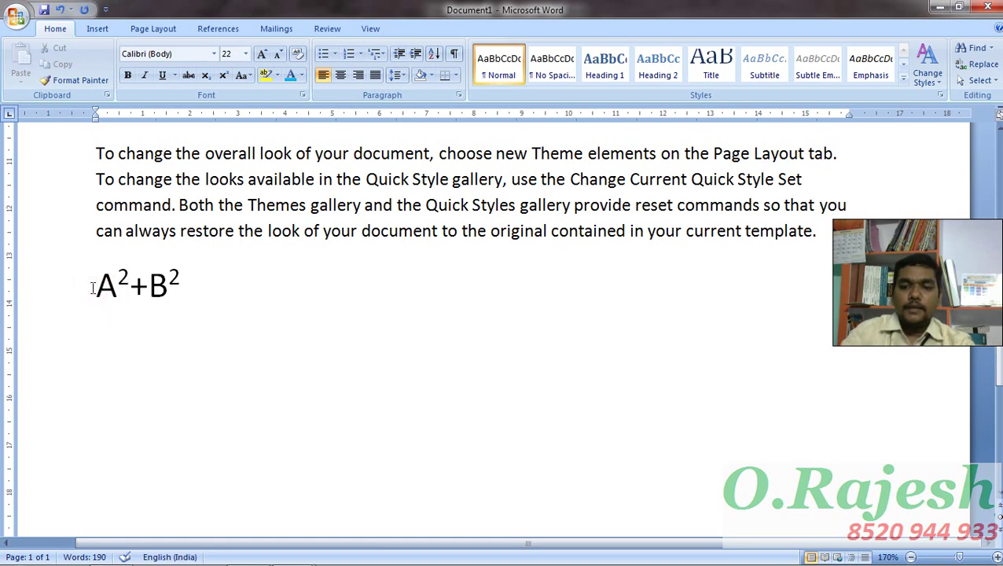
{"action": "key", "text": "Return"}
{"action": "type", "text": "H2O"}
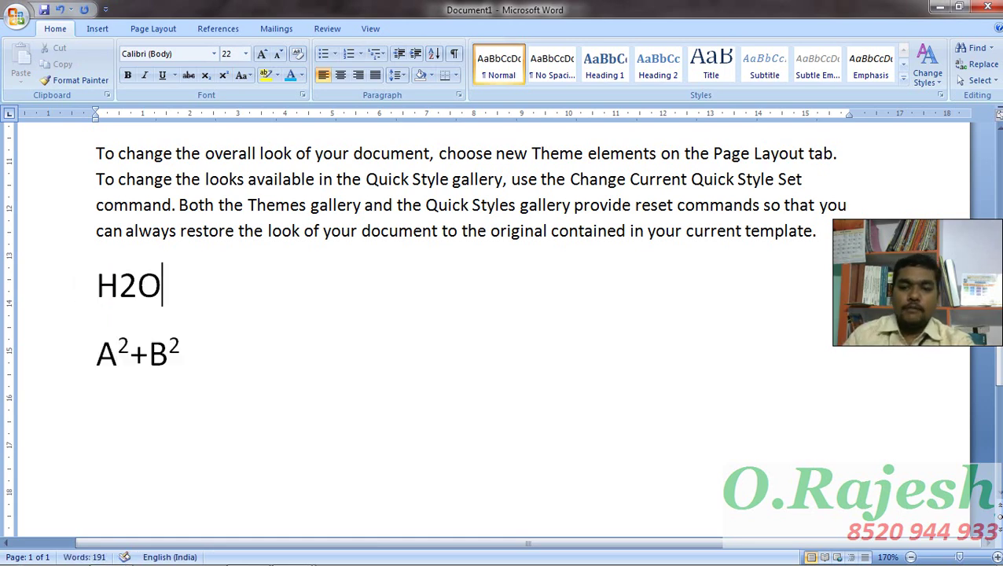
- Format the 2 in "H2O" as subscript
{"action": "key", "text": "Left"}
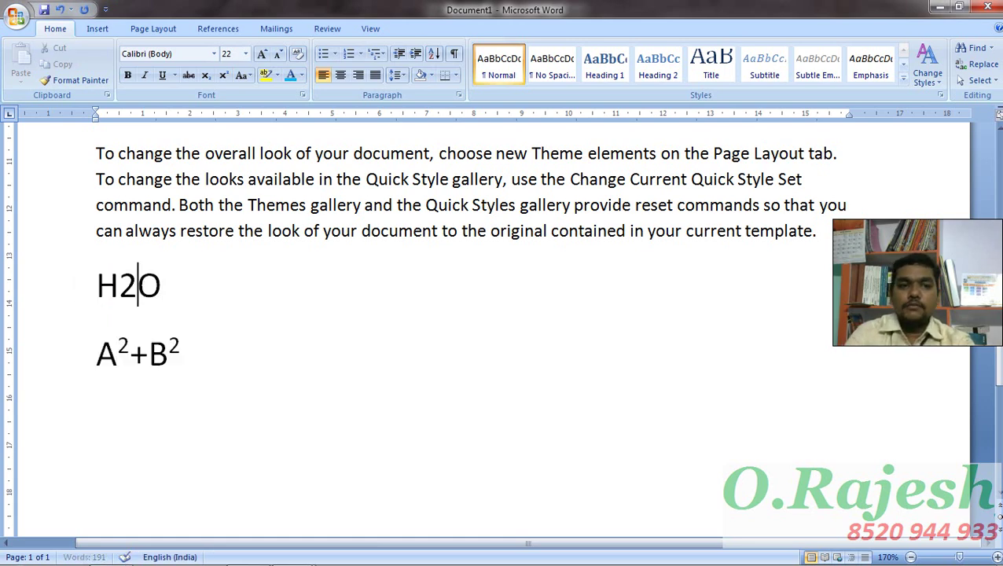
{"action": "key", "text": "shift+Left"}
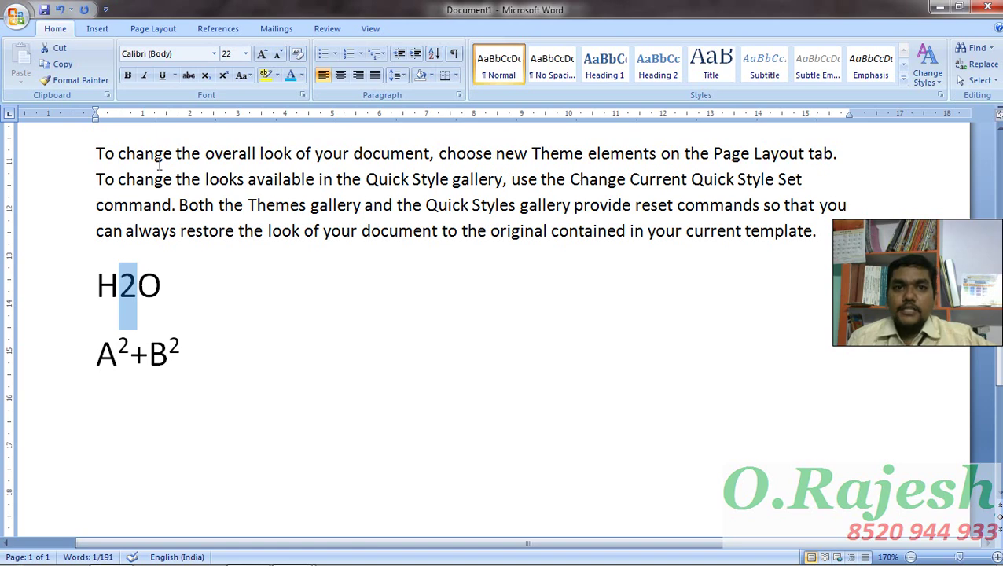
{"action": "left_click", "coordinate": [205, 78]}
{"action": "left_click", "coordinate": [174, 284]}
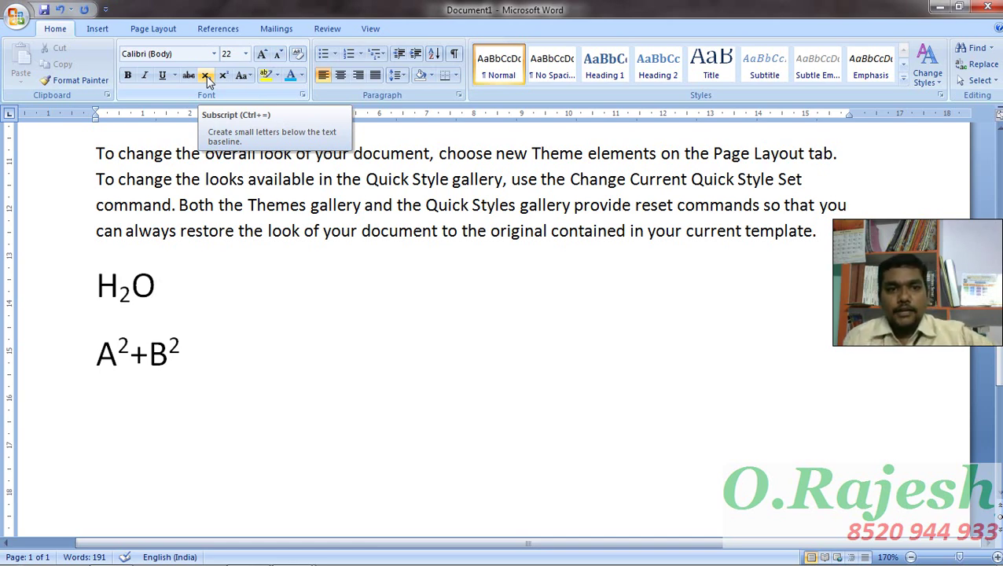
{"action": "left_click", "coordinate": [257, 280]}
- Try deleting "looks available in the Quick Style gallery, use the Change" from the paragraph above H₂O, and undo the deletion
{"action": "scroll", "coordinate": [306, 289], "scroll_direction": "up", "scroll_amount": 1}
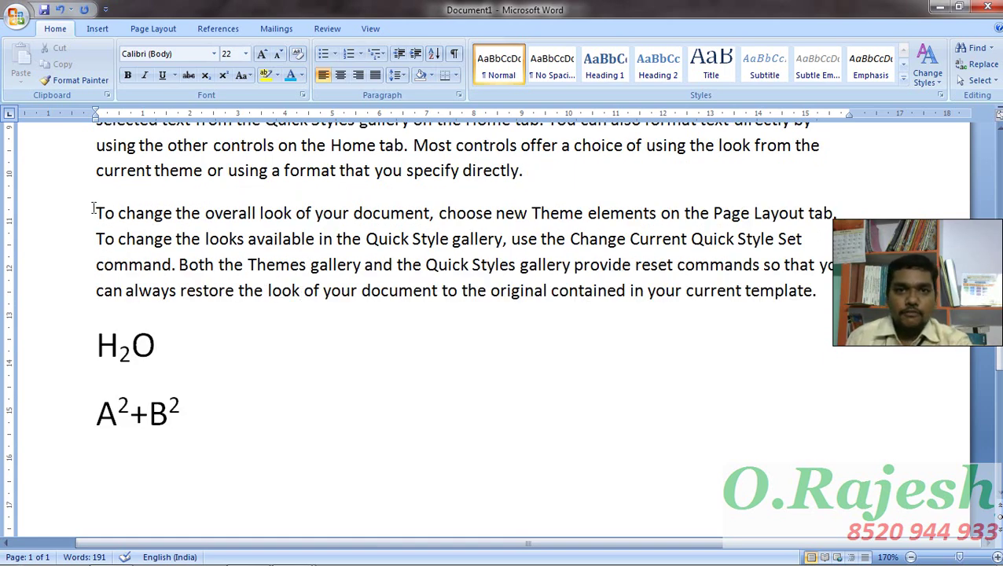
{"action": "left_click_drag", "start_coordinate": [93, 211], "coordinate": [829, 293]}
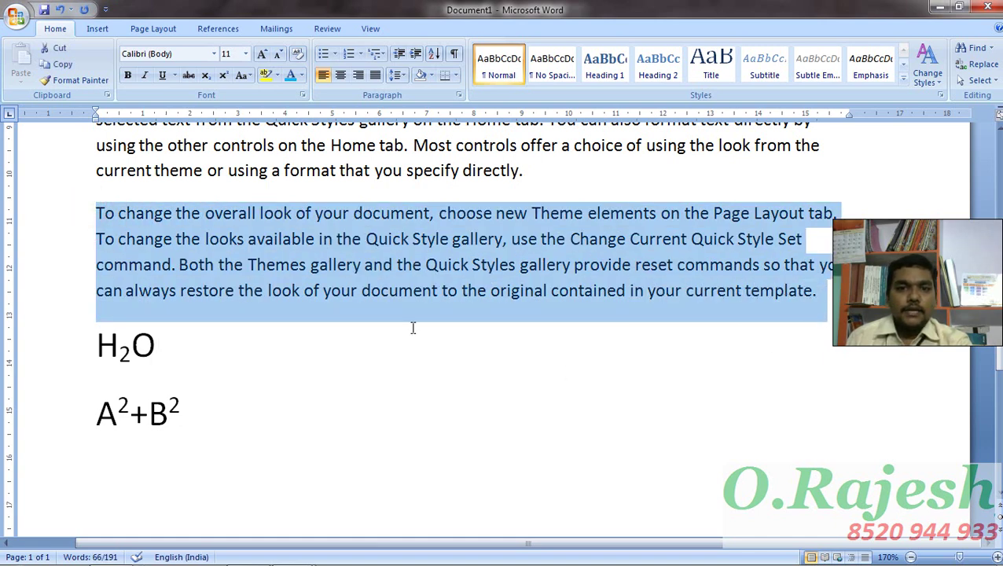
{"action": "left_click", "coordinate": [368, 343]}
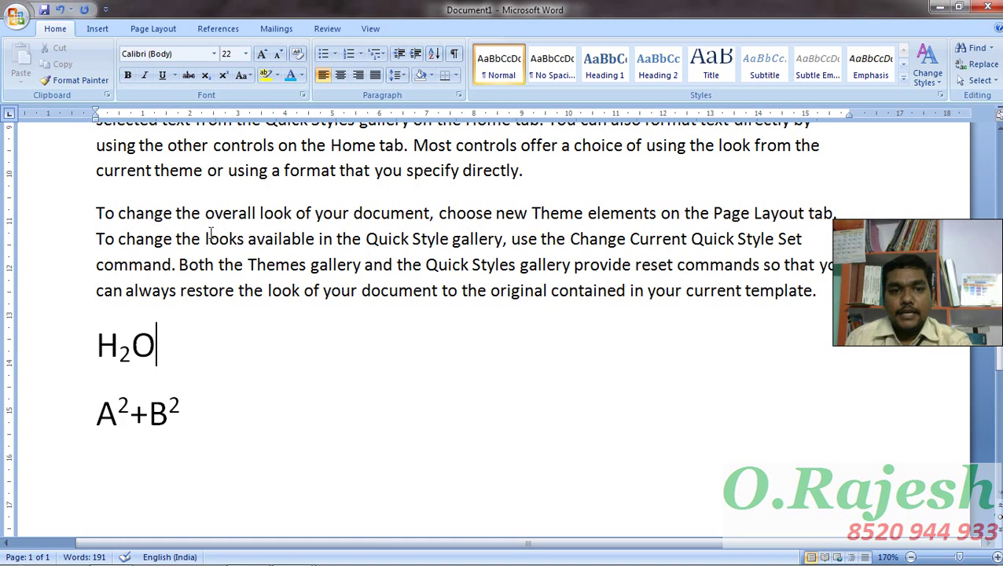
{"action": "left_click_drag", "start_coordinate": [203, 237], "coordinate": [630, 245]}
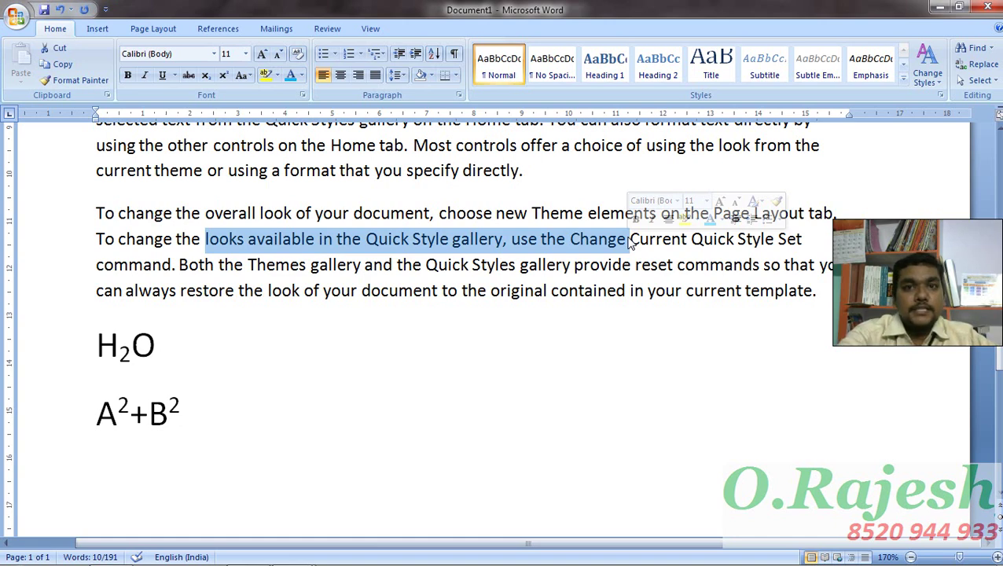
{"action": "key", "text": "Delete"}
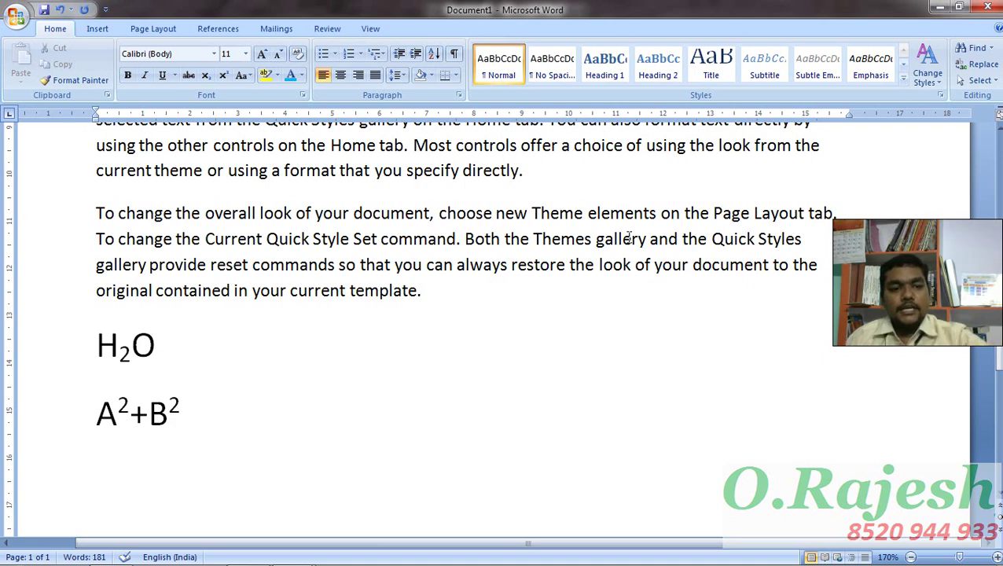
{"action": "key", "text": "ctrl+z"}
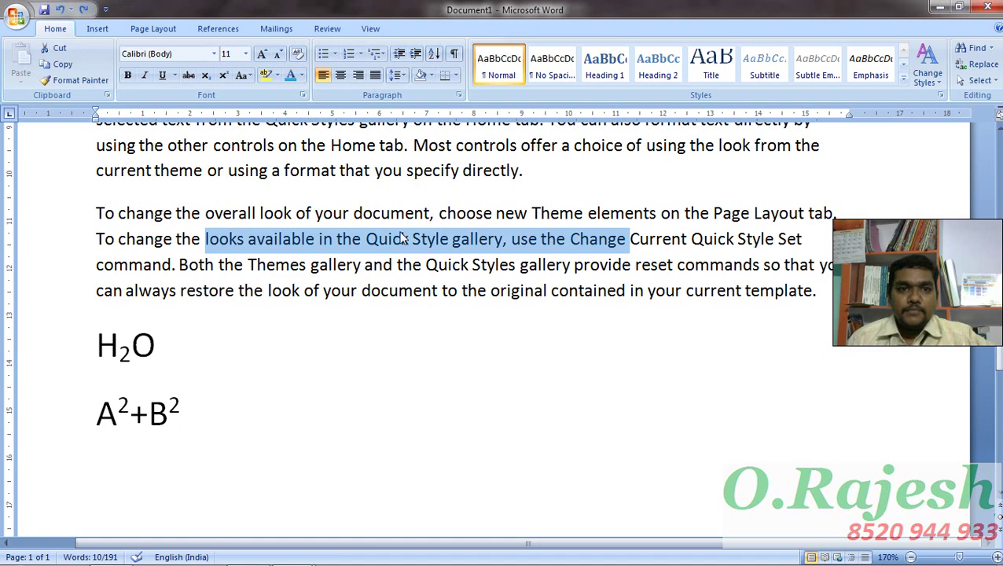
- Apply strikethrough to the words "looks available in the Quick Style gallery, use the Change"
{"action": "left_click", "coordinate": [189, 76]}
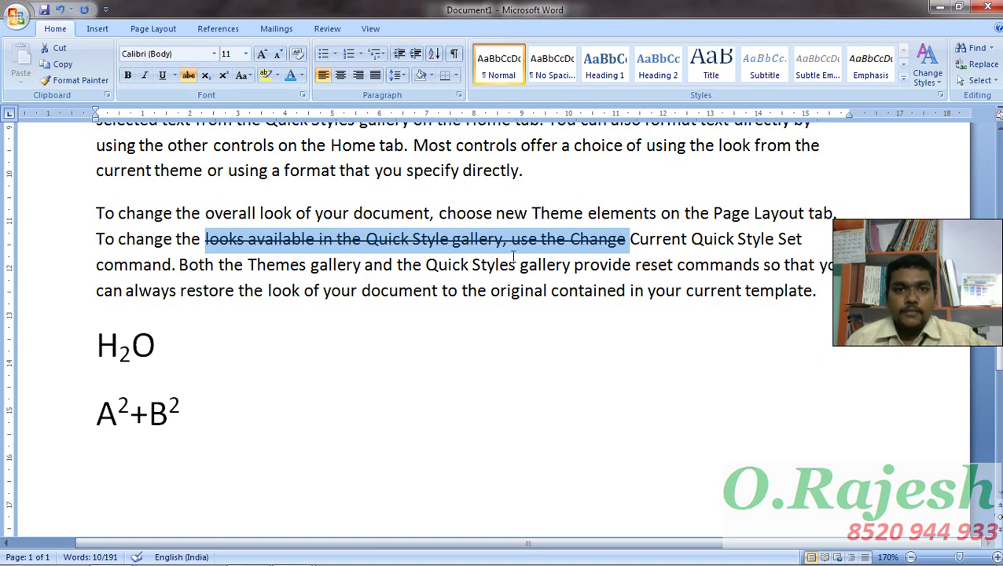
{"action": "left_click", "coordinate": [335, 262]}
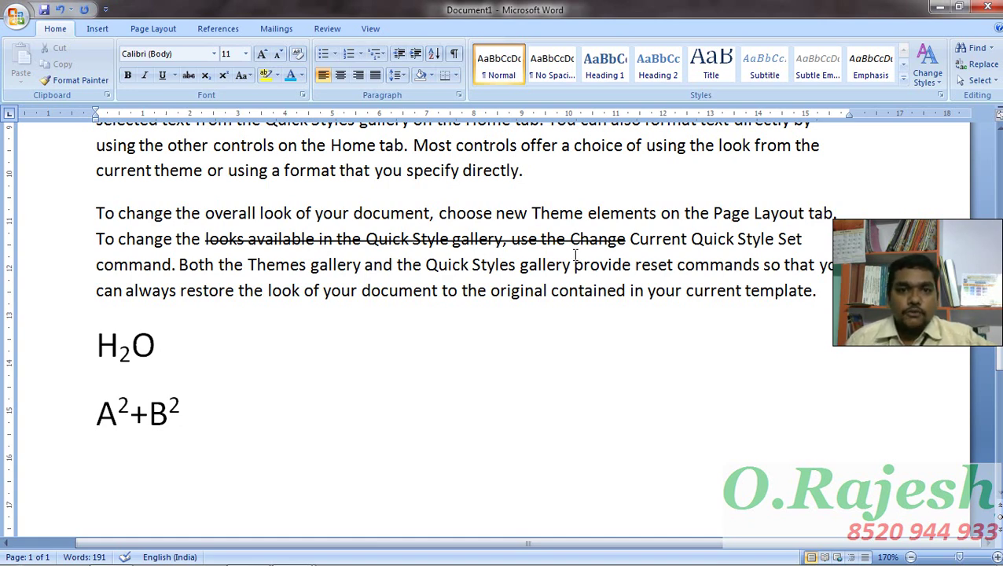
- Insert an empty line between the H₂O and A²+B² lines
{"action": "scroll", "coordinate": [447, 312], "scroll_direction": "up", "scroll_amount": 2}
{"action": "scroll", "coordinate": [447, 311], "scroll_direction": "down", "scroll_amount": 3}
{"action": "left_click", "coordinate": [259, 362]}
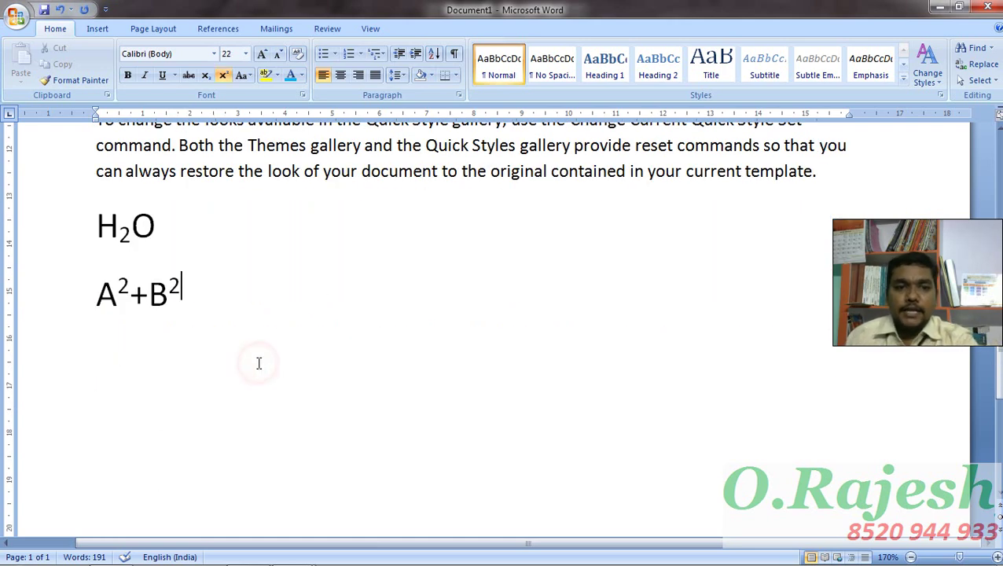
{"action": "key", "text": "Home"}
{"action": "key", "text": "Return"}
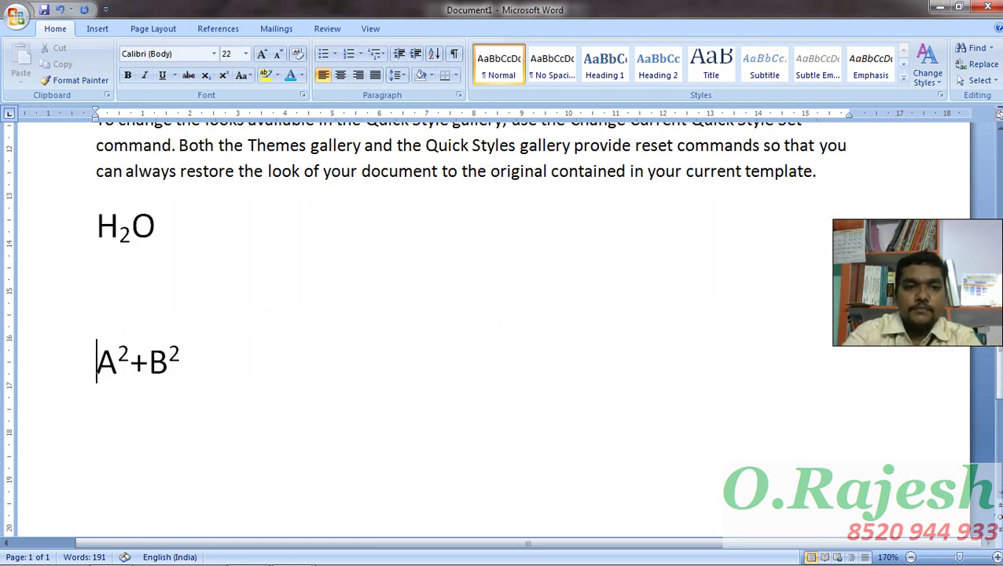
- Add a new line reading "I am an Indian" below the A²+B² expression
{"action": "key", "text": "Up"}
{"action": "key", "text": "Down"}
{"action": "key", "text": "End"}
{"action": "key", "text": "Return"}
{"action": "type", "text": "I am an"}
{"action": "type", "text": " Ind"}
{"action": "key", "text": "BackSpace"}
{"action": "type", "text": "Indian"}
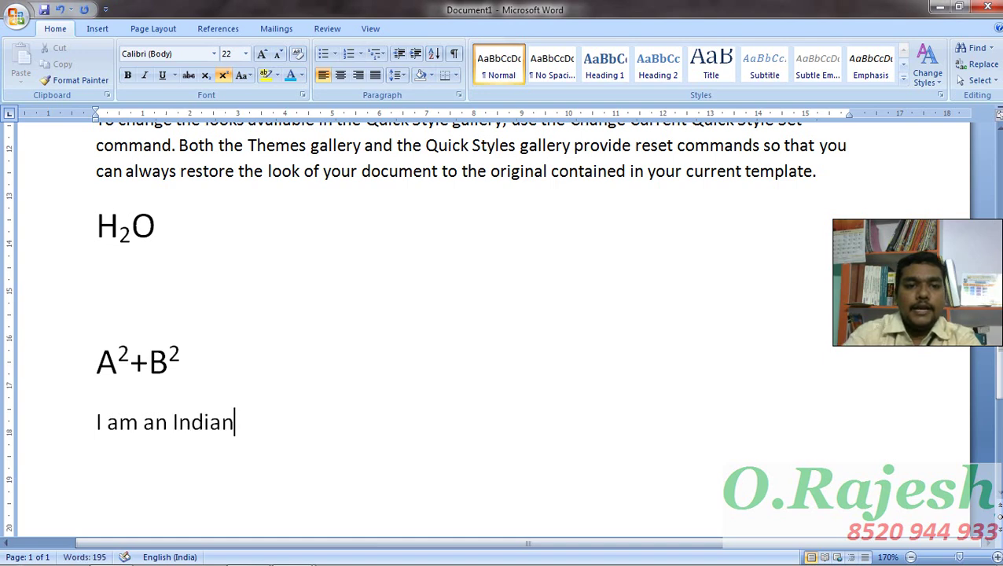
- Change the case of the "I am an Indian" line to UPPERCASE
{"action": "key", "text": "shift+Home"}
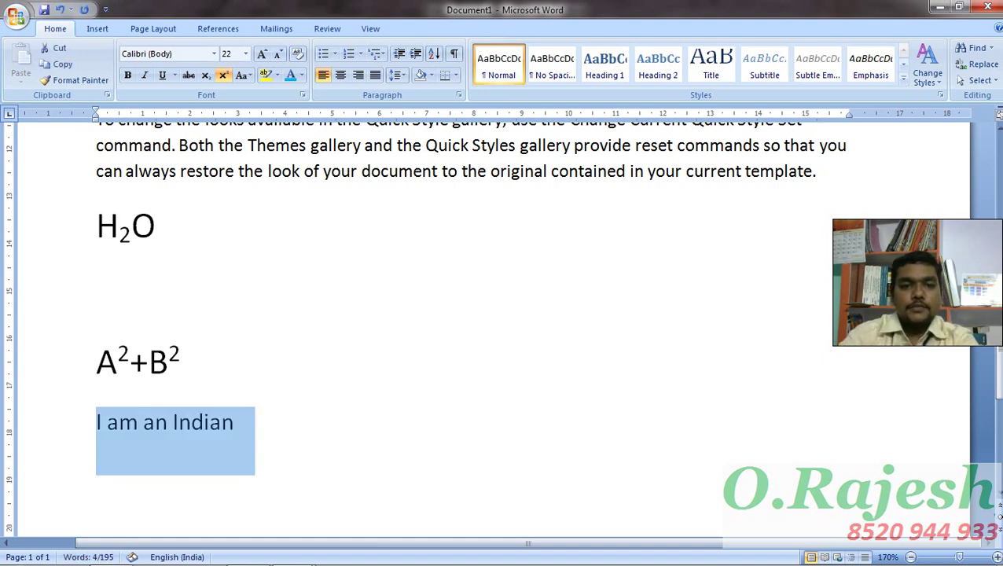
{"action": "left_click", "coordinate": [362, 372]}
{"action": "left_click_drag", "start_coordinate": [244, 422], "coordinate": [97, 417]}
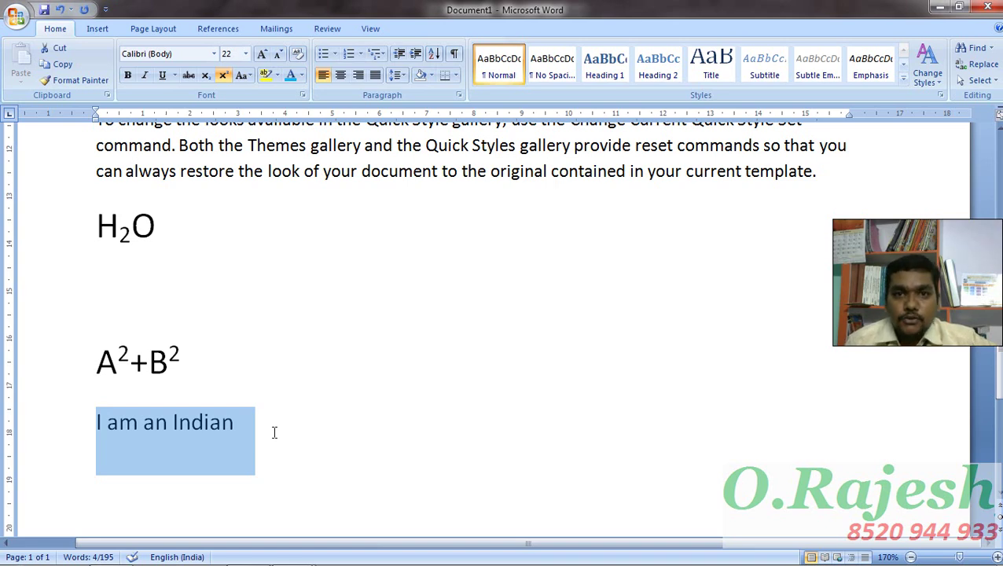
{"action": "scroll", "coordinate": [274, 432], "scroll_direction": "up", "scroll_amount": 1}
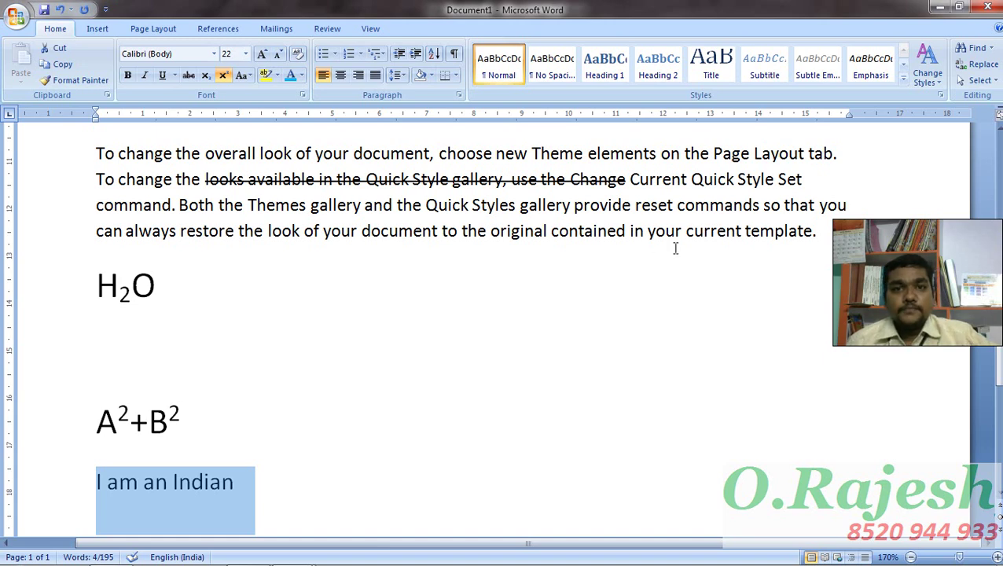
{"action": "scroll", "coordinate": [294, 217], "scroll_direction": "down", "scroll_amount": 2}
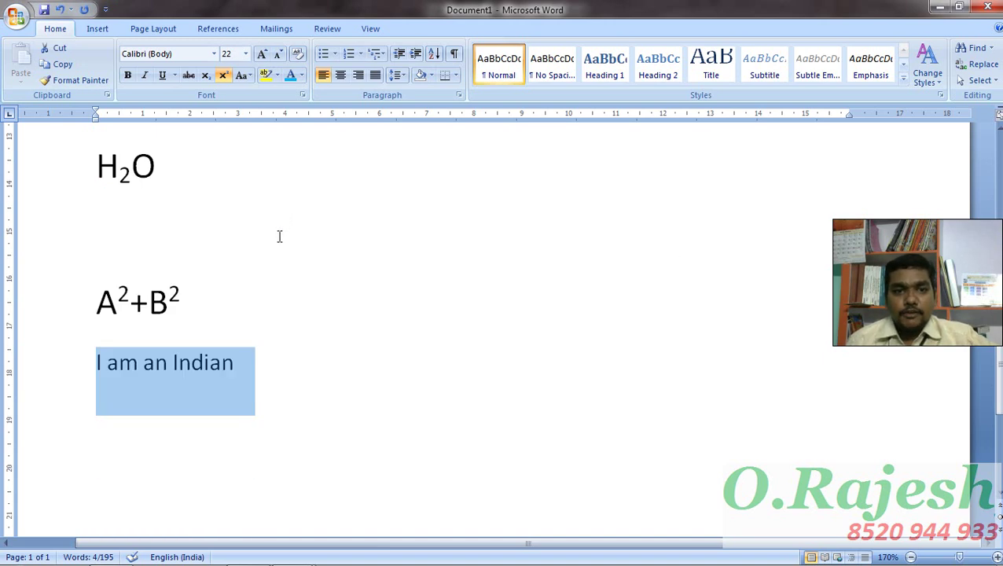
{"action": "left_click", "coordinate": [292, 365]}
{"action": "left_click_drag", "start_coordinate": [263, 363], "coordinate": [95, 367]}
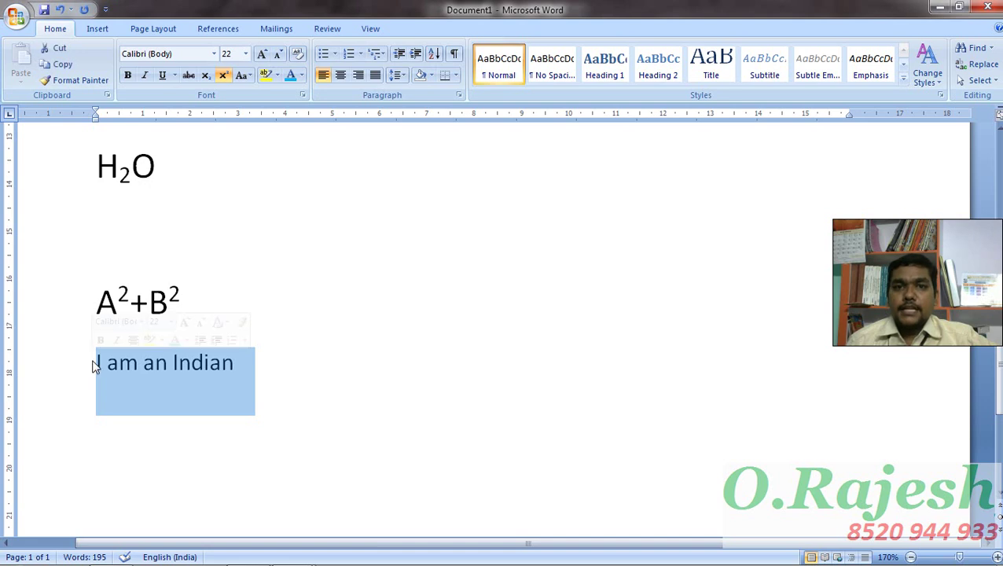
{"action": "left_click", "coordinate": [249, 77]}
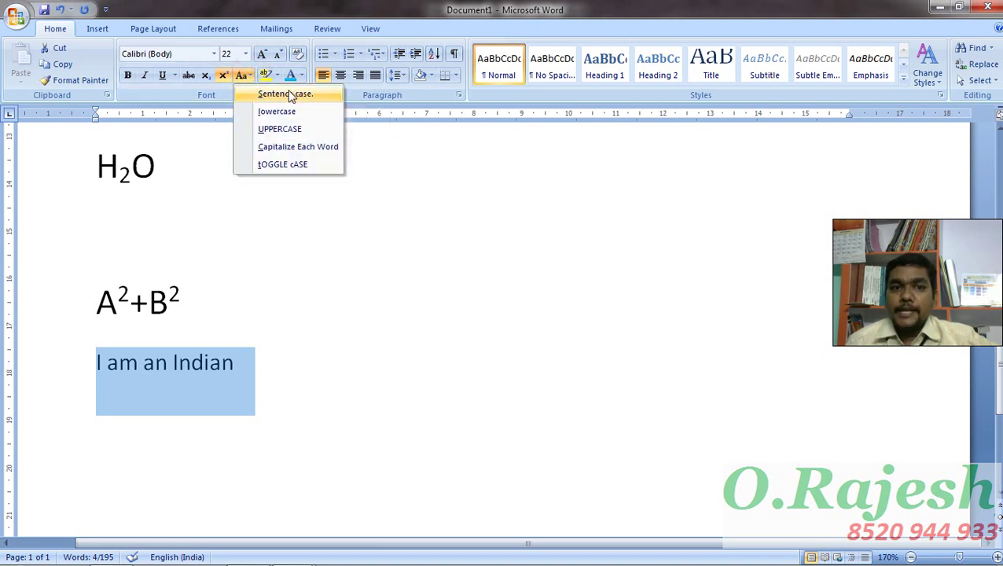
{"action": "left_click", "coordinate": [305, 130]}
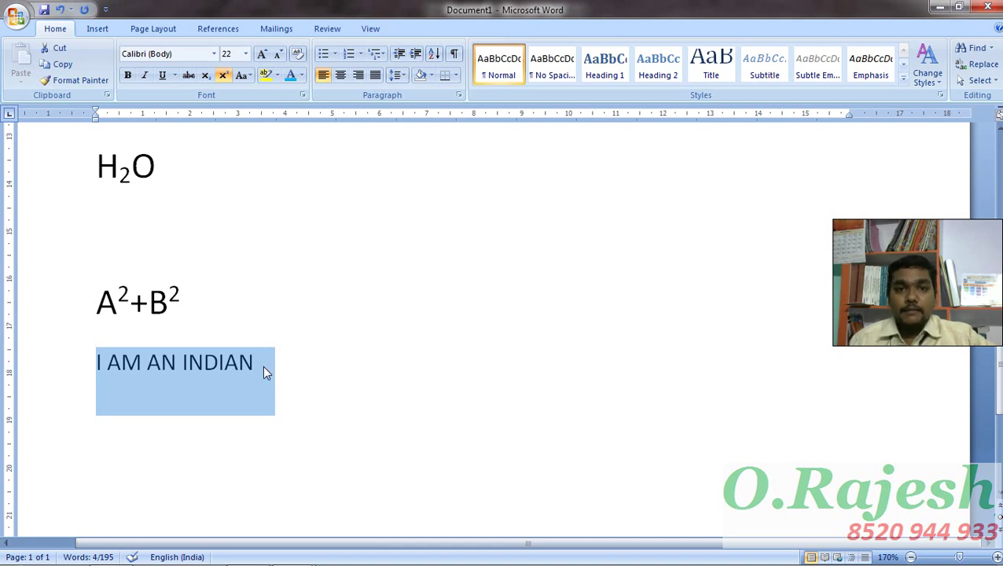
- Change the case of the "I AM AN INDIAN" line to Capitalize Each Word
{"action": "left_click", "coordinate": [244, 76]}
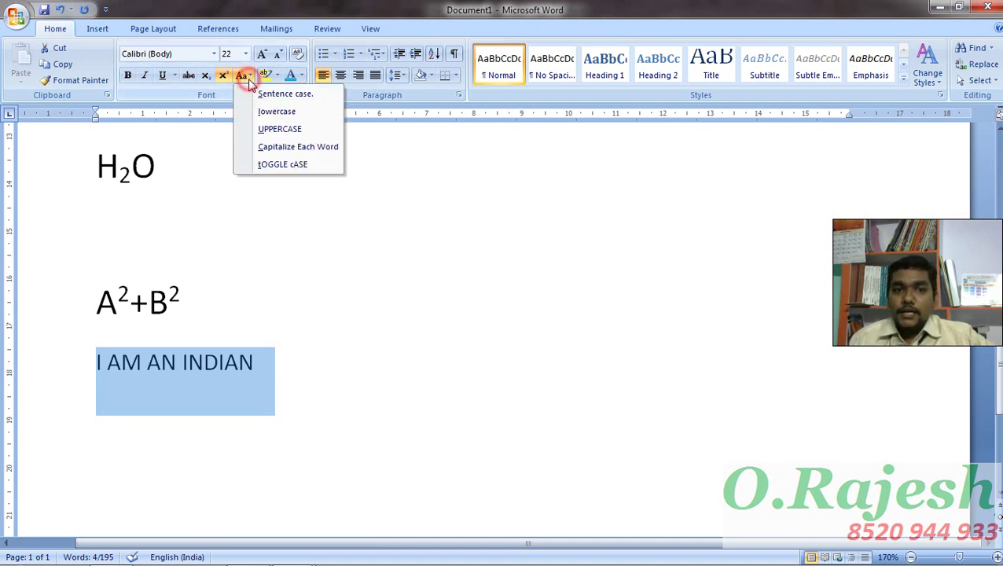
{"action": "left_click", "coordinate": [302, 150]}
{"action": "left_click", "coordinate": [93, 395]}
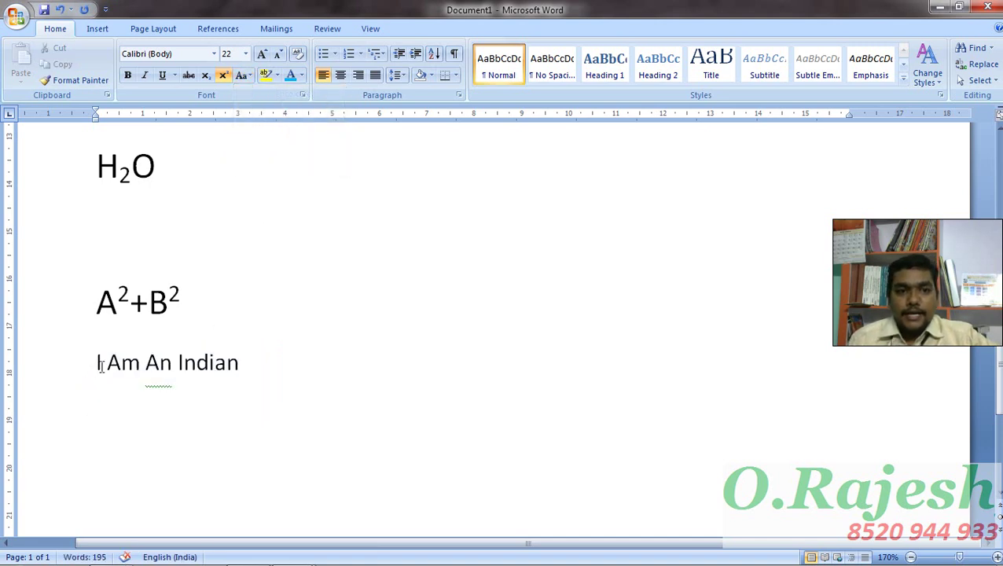
{"action": "left_click_drag", "start_coordinate": [108, 363], "coordinate": [119, 401]}
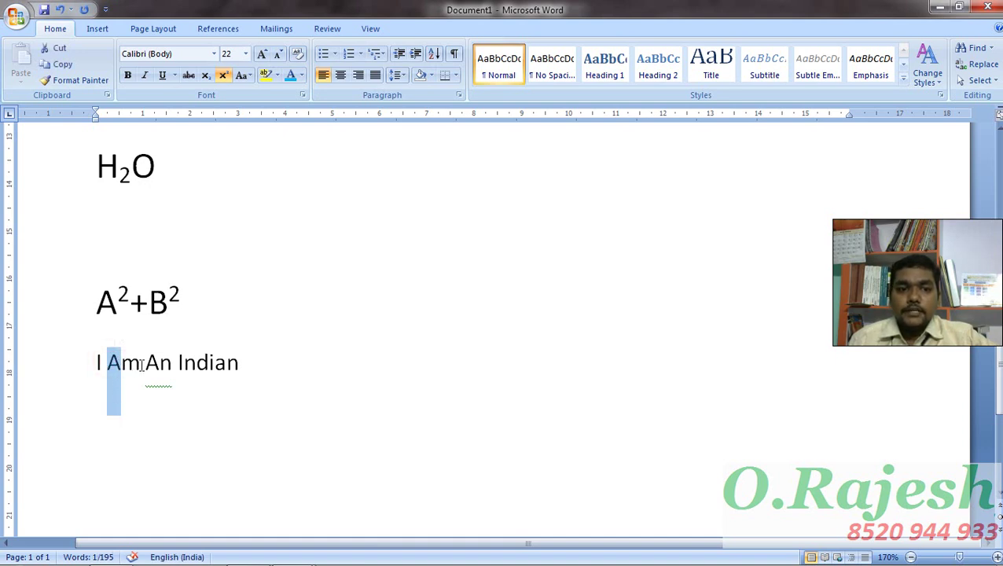
{"action": "left_click", "coordinate": [141, 363]}
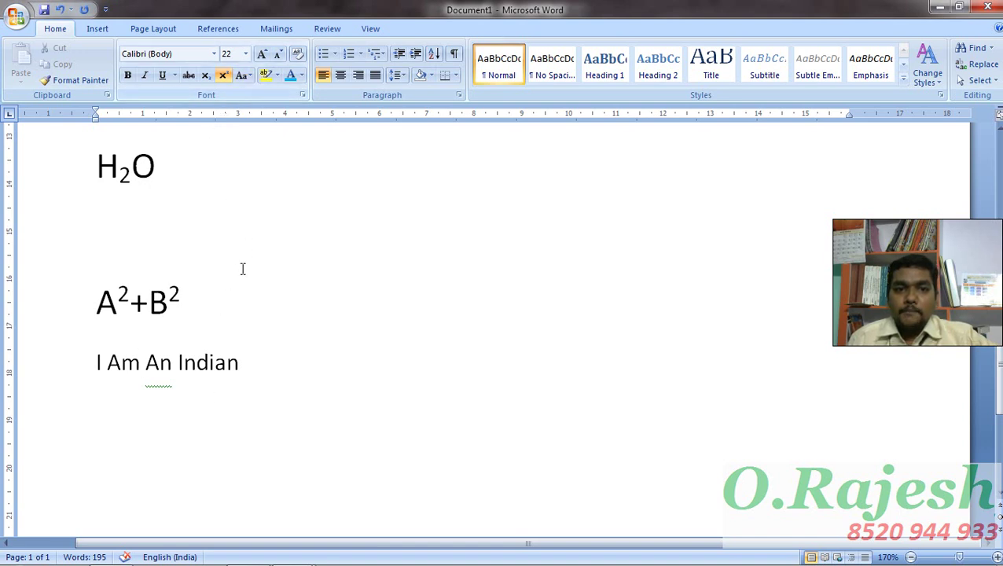
- Apply tOGGLE cASE to the "I Am An Indian" line
{"action": "left_click_drag", "start_coordinate": [246, 351], "coordinate": [85, 352]}
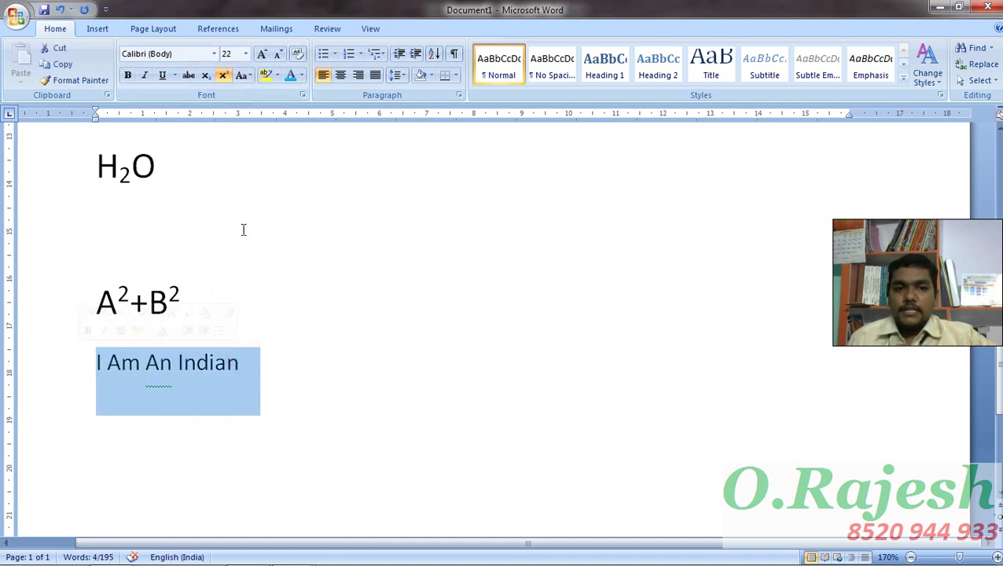
{"action": "left_click", "coordinate": [244, 75]}
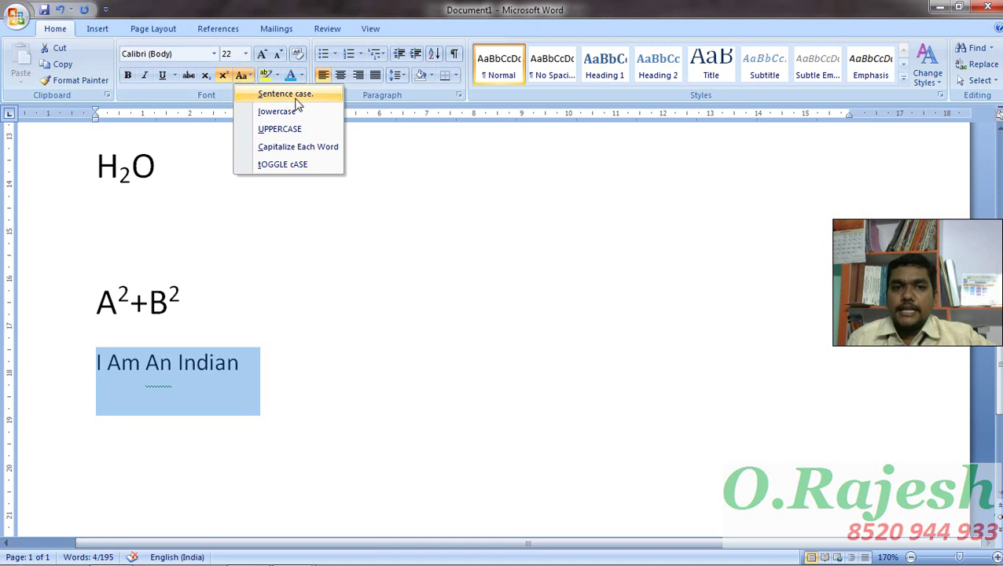
{"action": "left_click", "coordinate": [298, 164]}
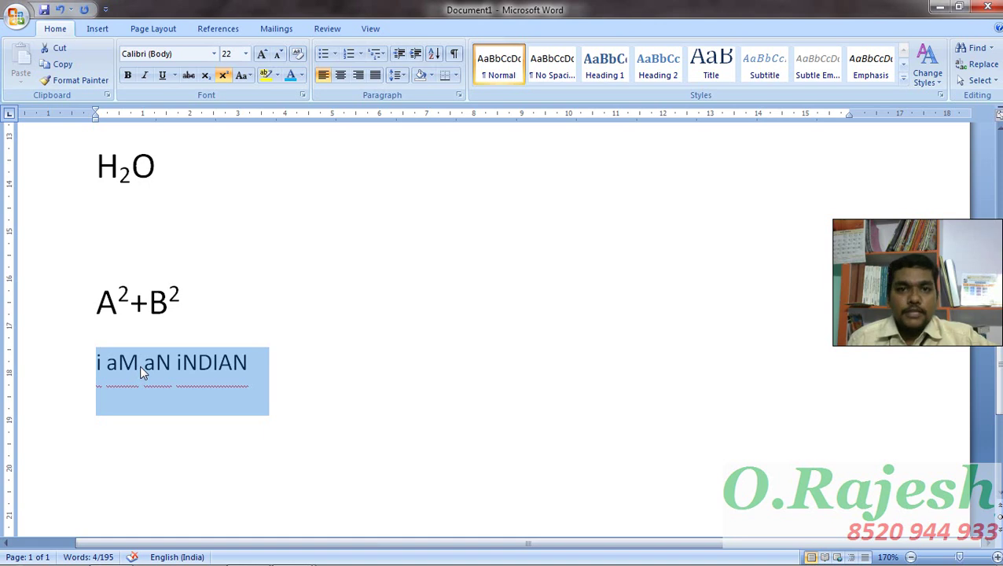
- Change the case of the line below A²+B² to Sentence case
{"action": "left_click", "coordinate": [242, 74]}
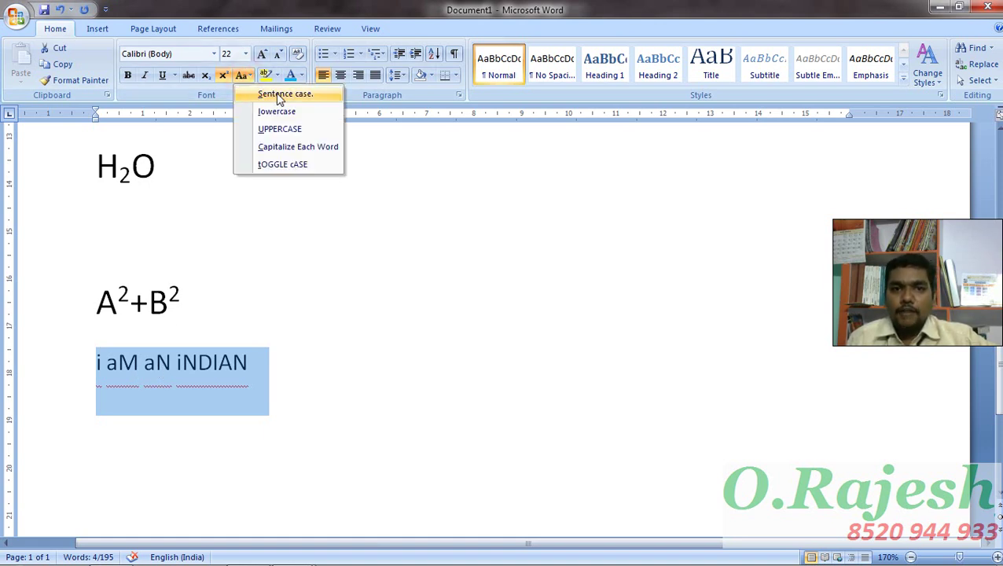
{"action": "left_click", "coordinate": [279, 95]}
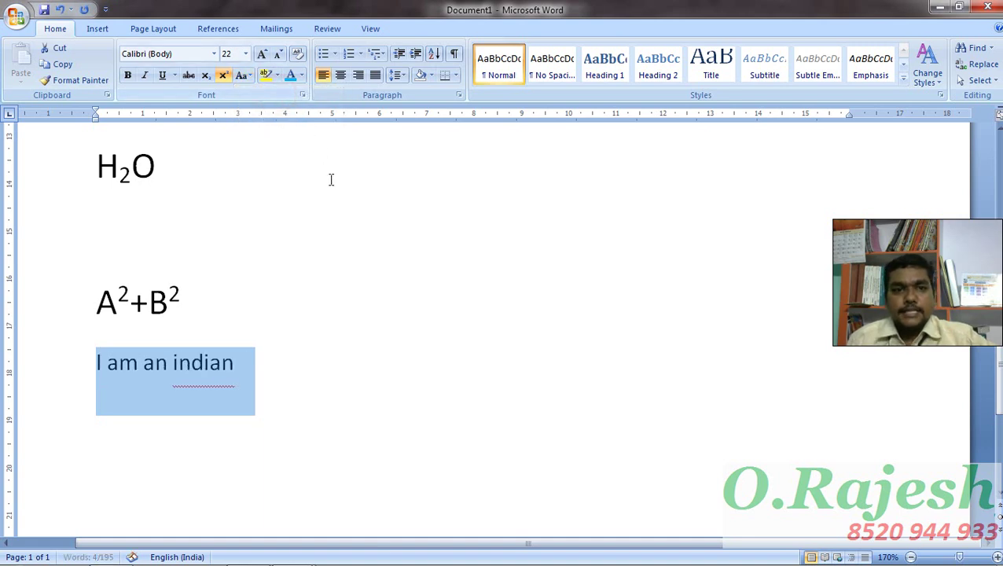
{"action": "left_click", "coordinate": [331, 285]}
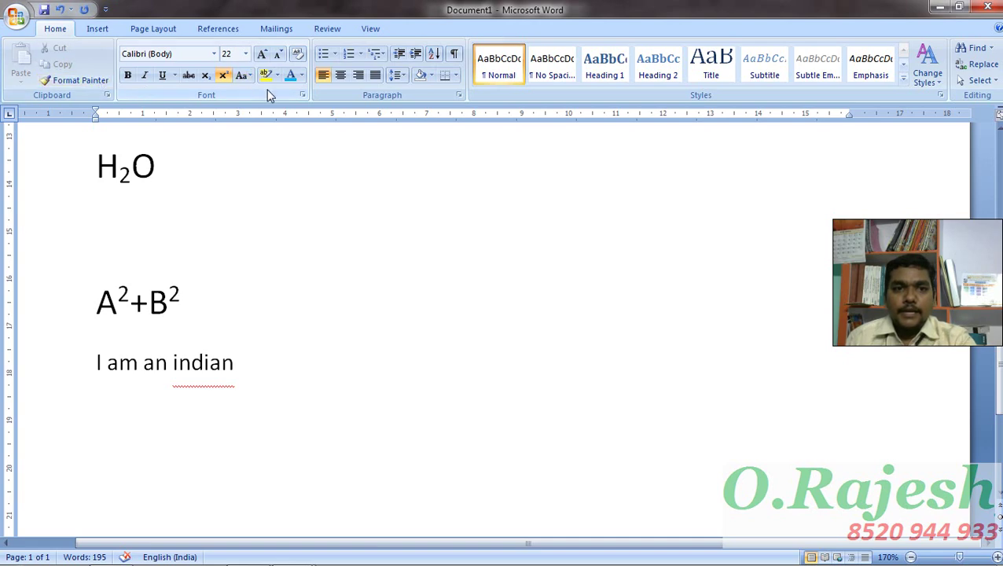
- Highlight the words "Quick Styles gallery" in the paragraph under Heading 2 in yellow
{"action": "scroll", "coordinate": [275, 188], "scroll_direction": "up", "scroll_amount": 4}
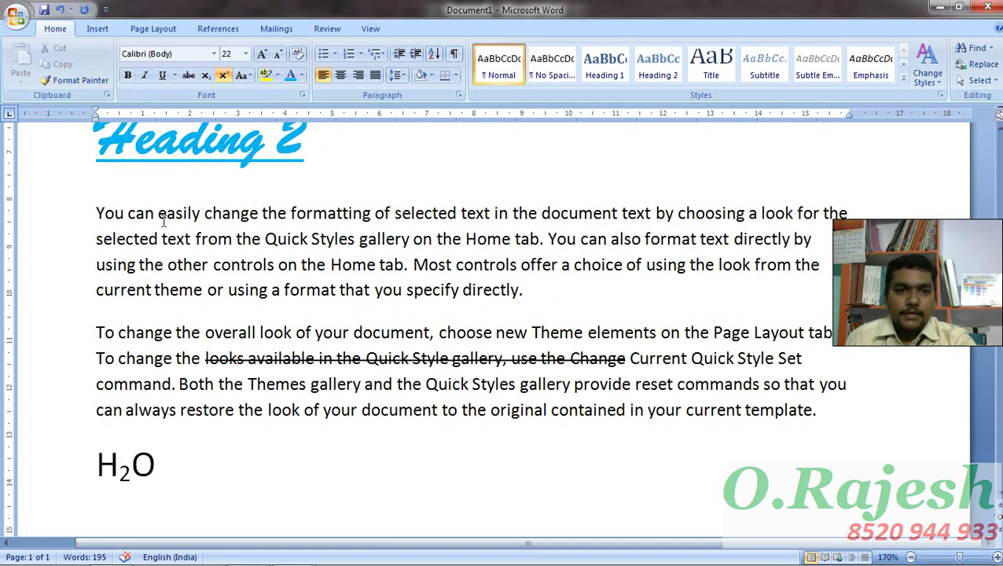
{"action": "scroll", "coordinate": [331, 232], "scroll_direction": "down", "scroll_amount": 7}
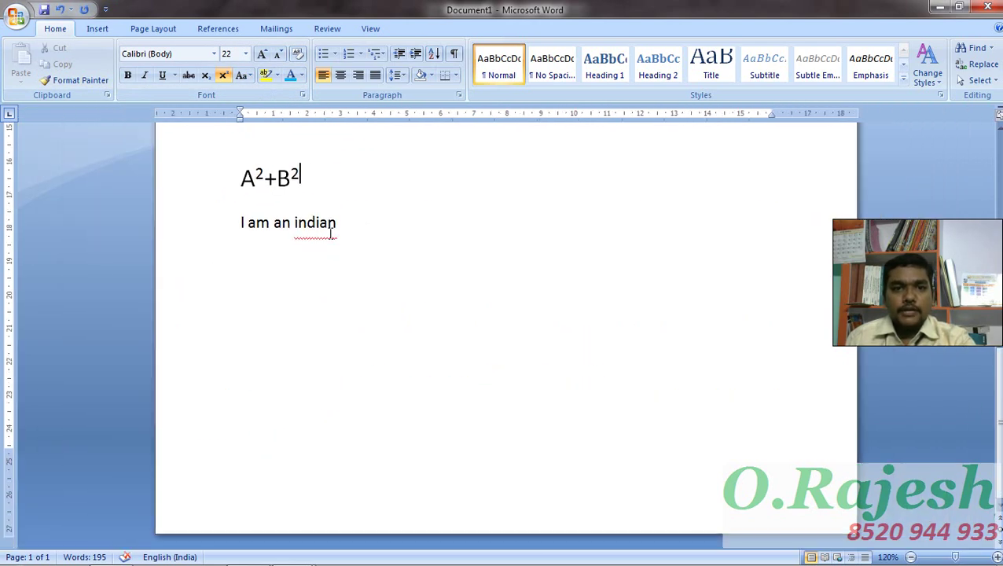
{"action": "scroll", "coordinate": [331, 234], "scroll_direction": "up", "scroll_amount": 3}
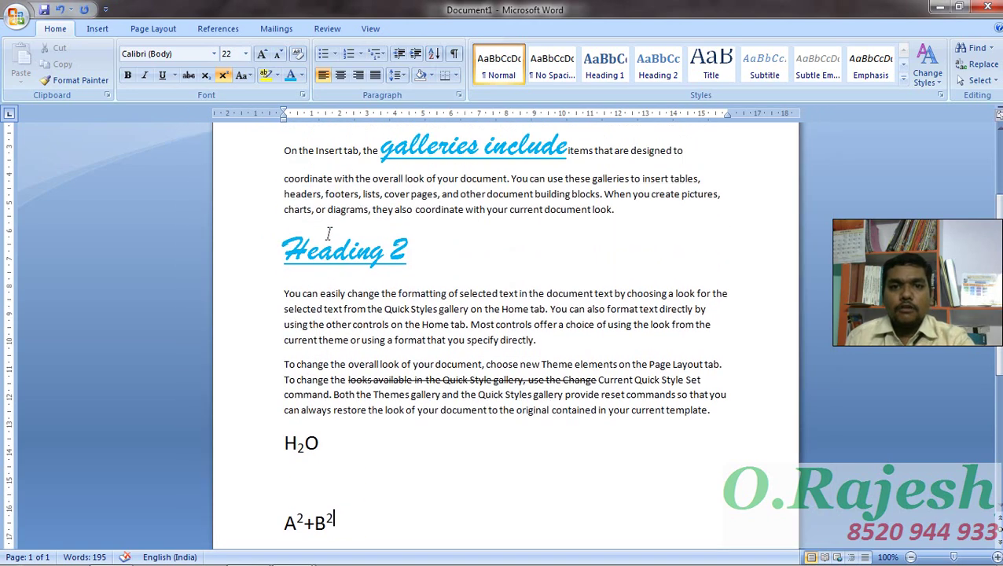
{"action": "scroll", "coordinate": [329, 233], "scroll_direction": "up", "scroll_amount": 2}
{"action": "scroll", "coordinate": [331, 234], "scroll_direction": "down", "scroll_amount": 1}
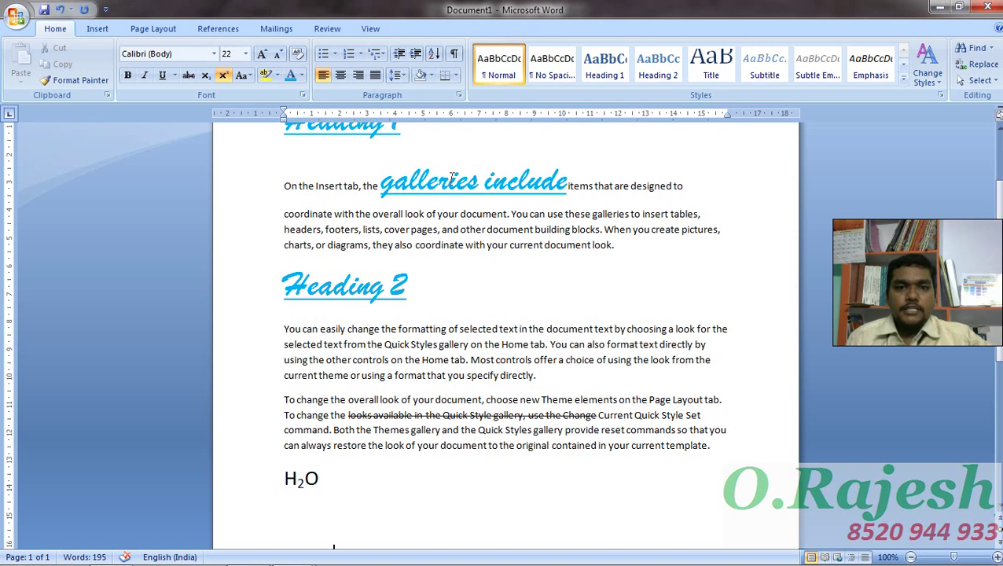
{"action": "scroll", "coordinate": [472, 181], "scroll_direction": "down", "scroll_amount": 3}
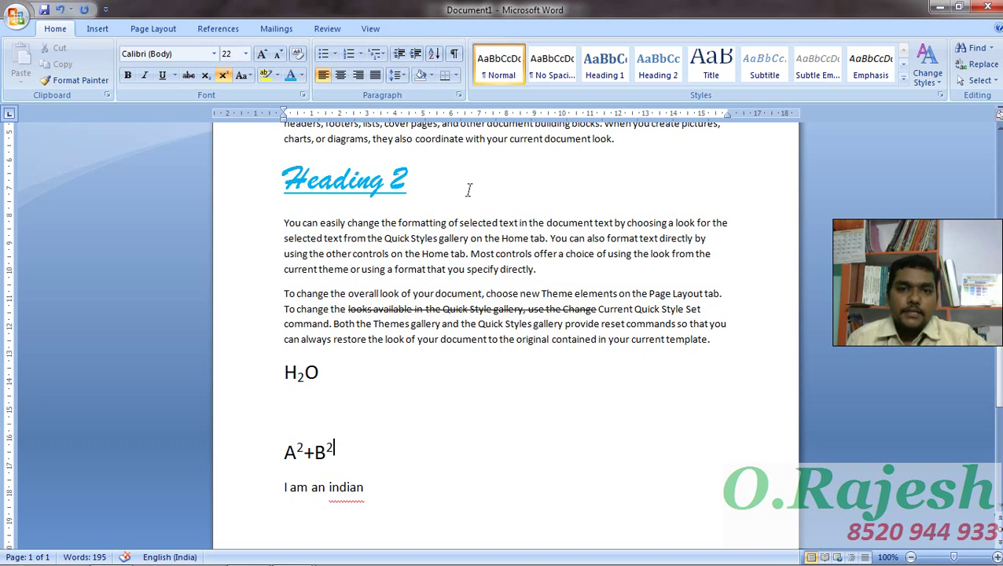
{"action": "scroll", "coordinate": [450, 246], "scroll_direction": "up", "scroll_amount": 5, "text": "ctrl"}
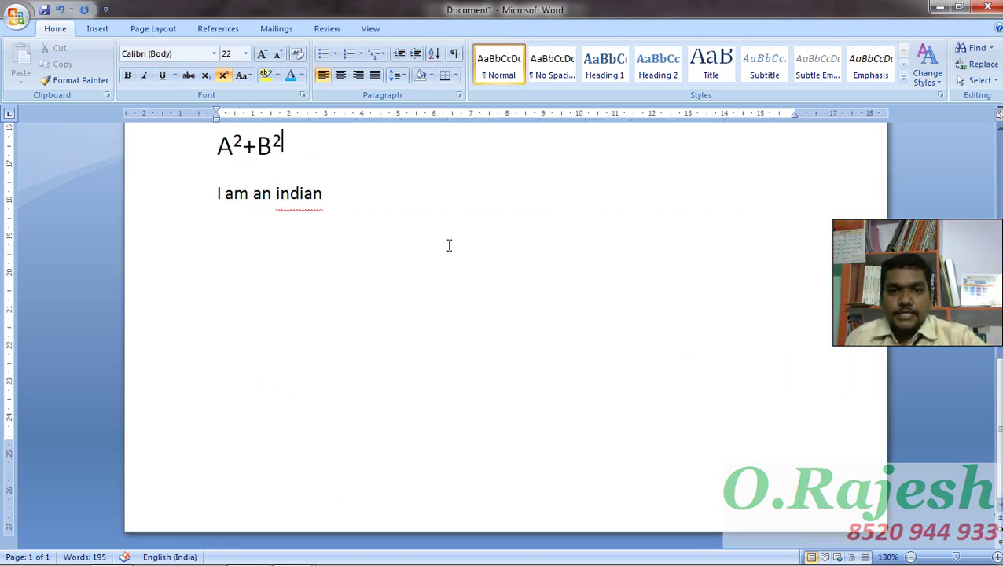
{"action": "scroll", "coordinate": [440, 239], "scroll_direction": "up", "scroll_amount": 4}
{"action": "scroll", "coordinate": [432, 233], "scroll_direction": "up", "scroll_amount": 3}
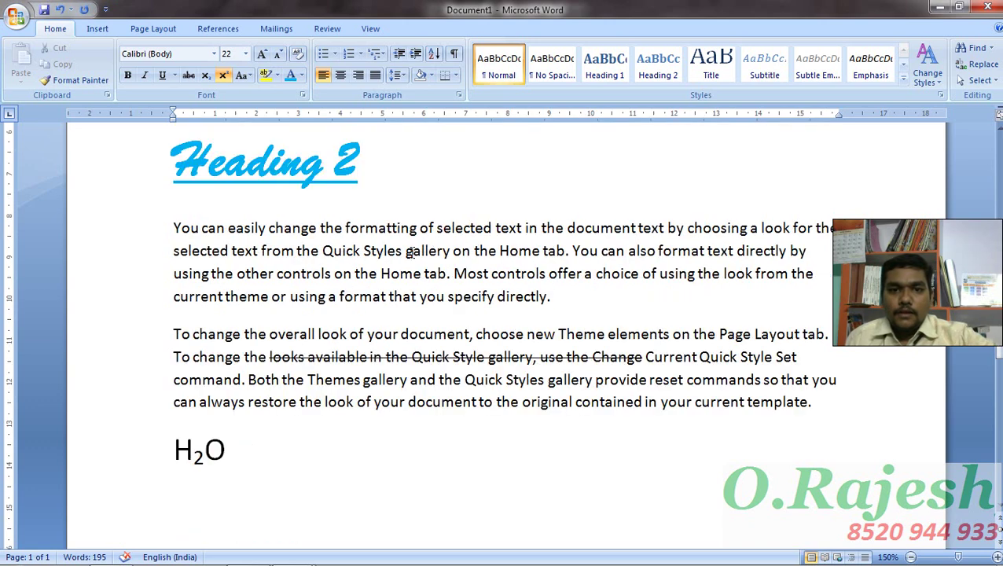
{"action": "left_click_drag", "start_coordinate": [322, 252], "coordinate": [447, 245]}
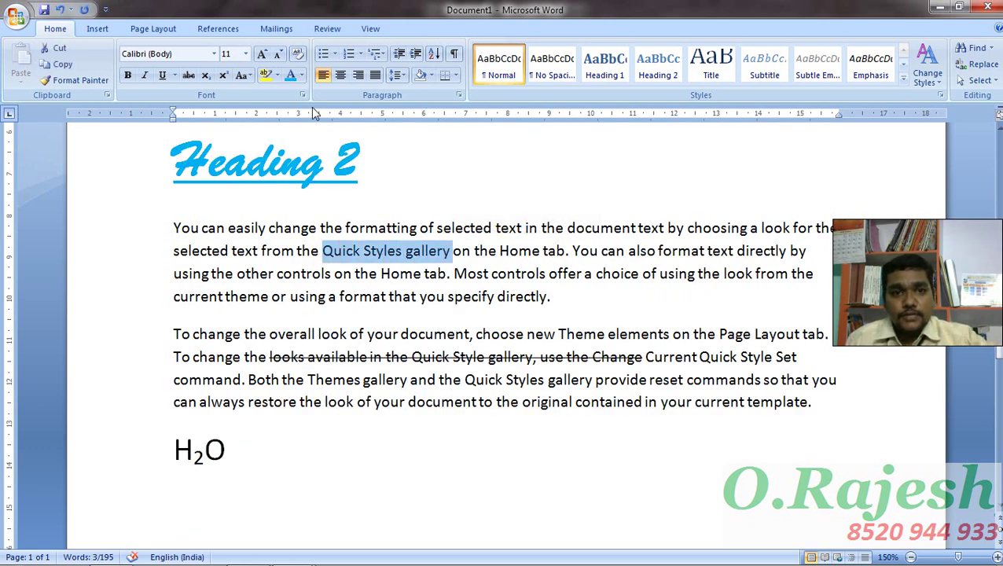
{"action": "left_click", "coordinate": [277, 75]}
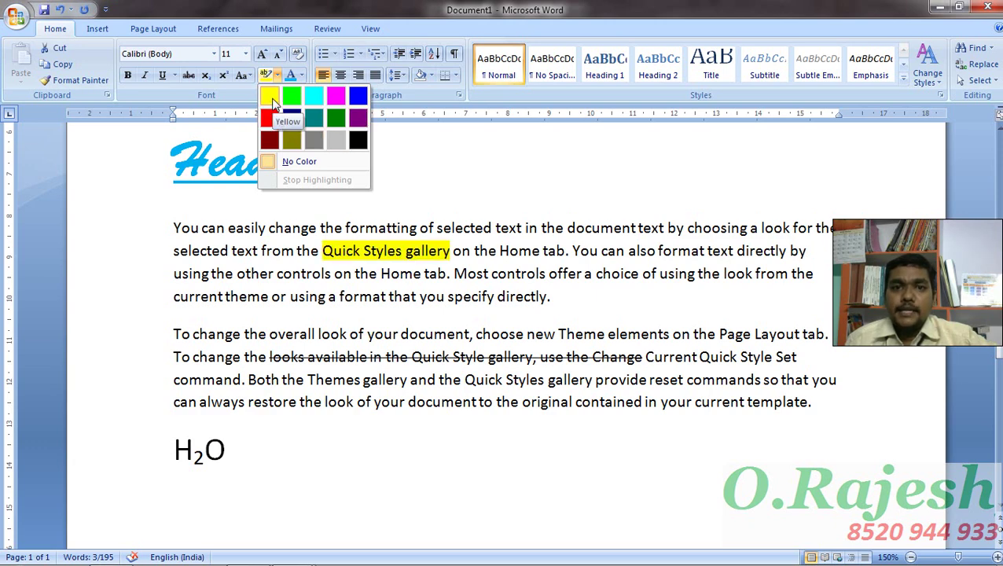
{"action": "left_click", "coordinate": [269, 98]}
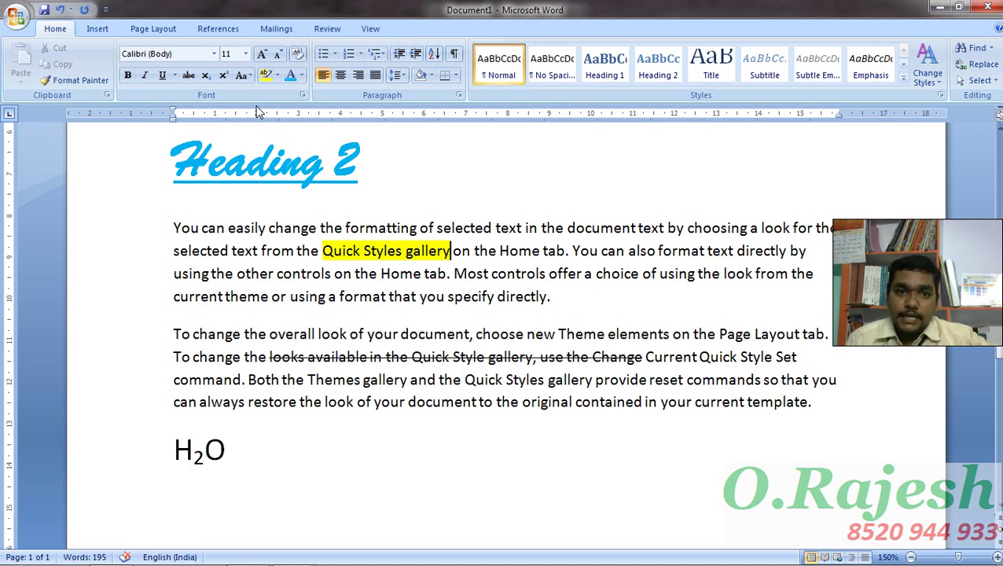
{"action": "left_click", "coordinate": [302, 76]}
{"action": "left_click", "coordinate": [301, 75]}
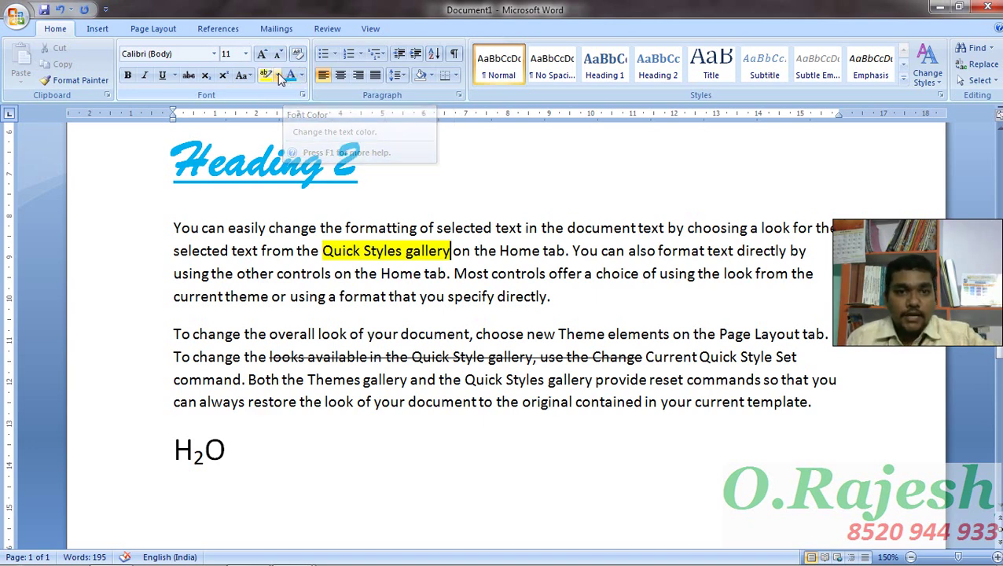
{"action": "left_click", "coordinate": [278, 75]}
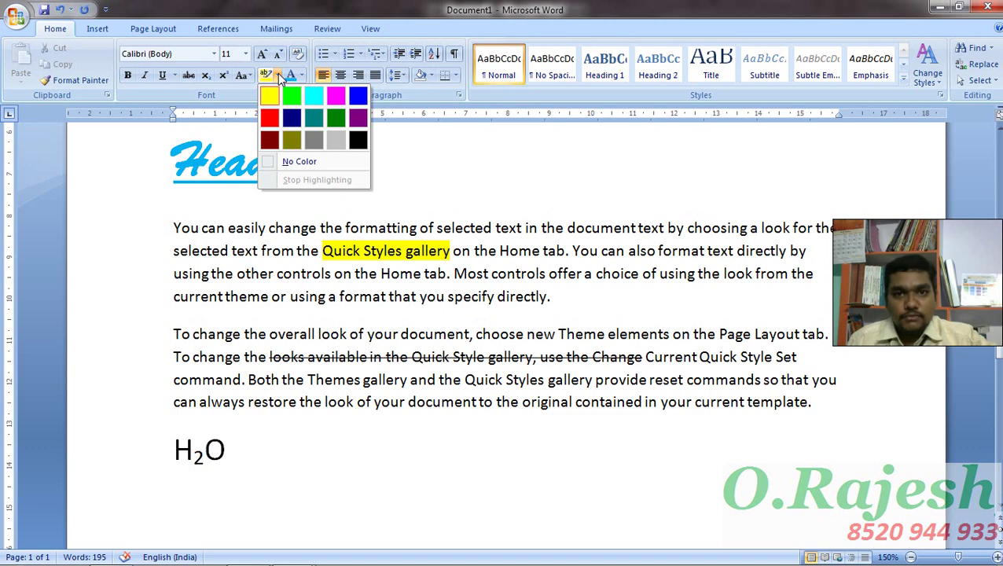
{"action": "left_click", "coordinate": [445, 167]}
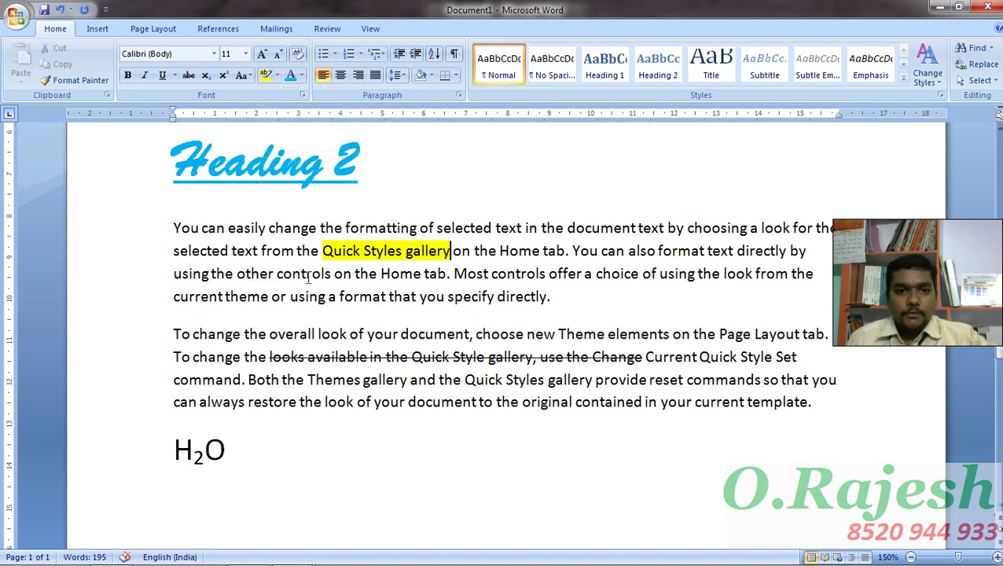
- Clear all formatting from the entire document text
{"action": "scroll", "coordinate": [343, 239], "scroll_direction": "down", "scroll_amount": 3}
{"action": "scroll", "coordinate": [354, 257], "scroll_direction": "up", "scroll_amount": 8}
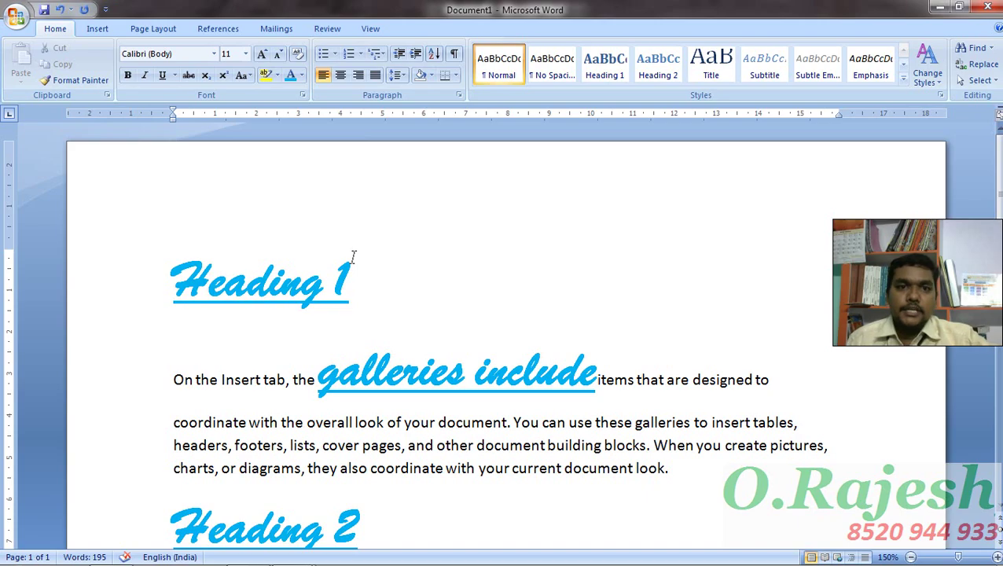
{"action": "scroll", "coordinate": [354, 257], "scroll_direction": "down", "scroll_amount": 5}
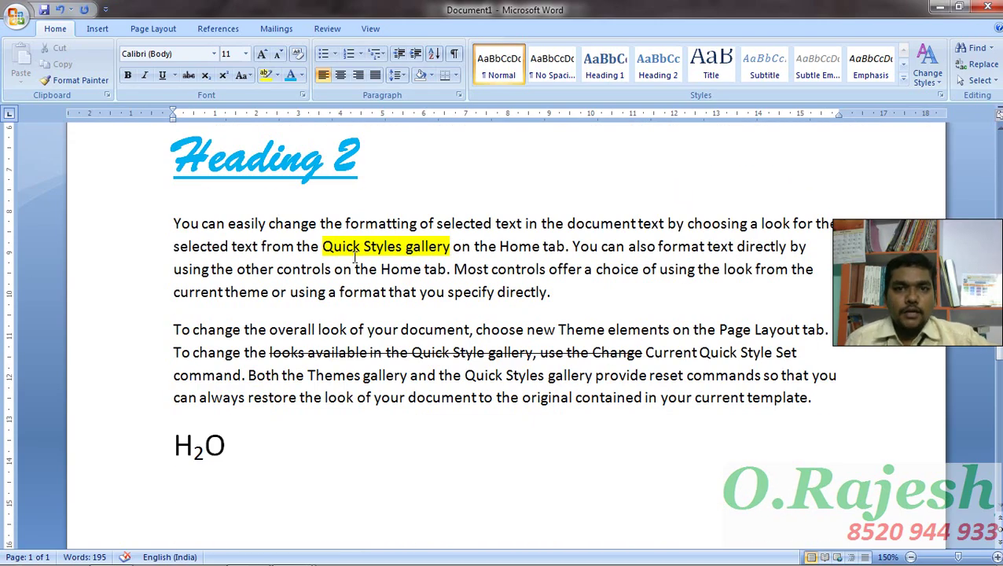
{"action": "scroll", "coordinate": [355, 257], "scroll_direction": "up", "scroll_amount": 3}
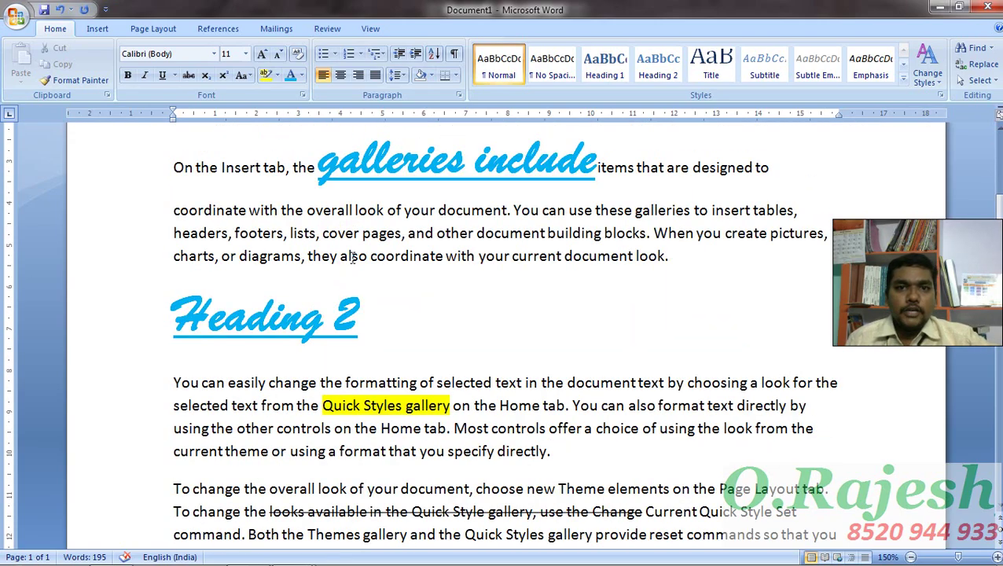
{"action": "scroll", "coordinate": [352, 258], "scroll_direction": "up", "scroll_amount": 2}
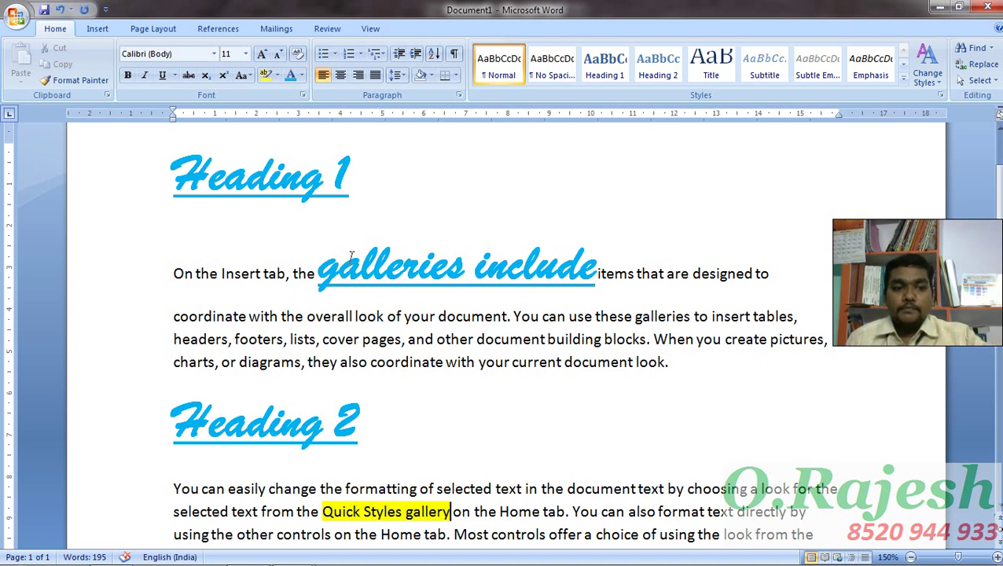
{"action": "key", "text": "ctrl+a"}
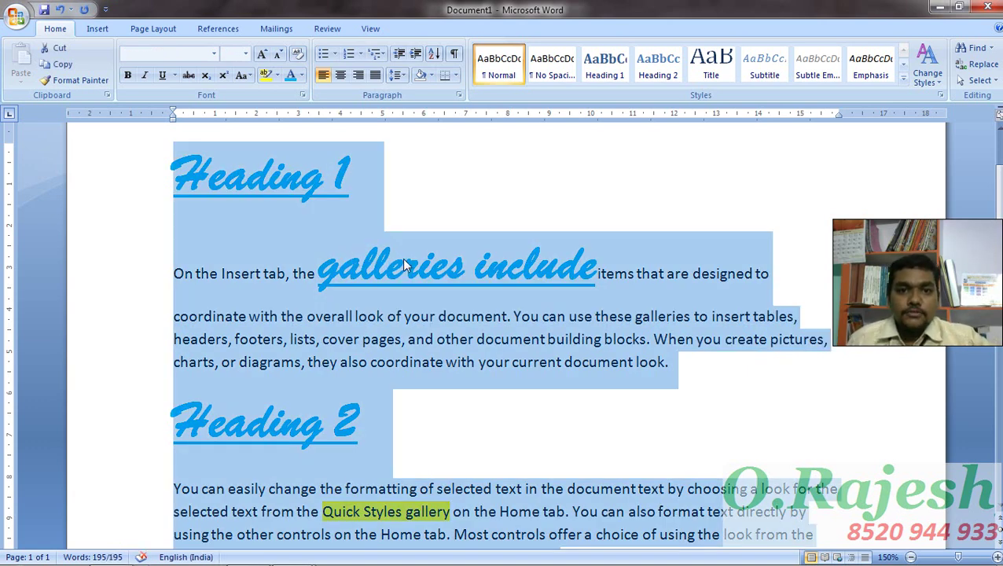
{"action": "left_click", "coordinate": [297, 57]}
{"action": "scroll", "coordinate": [364, 217], "scroll_direction": "up", "scroll_amount": 3}
{"action": "scroll", "coordinate": [313, 207], "scroll_direction": "down", "scroll_amount": 5}
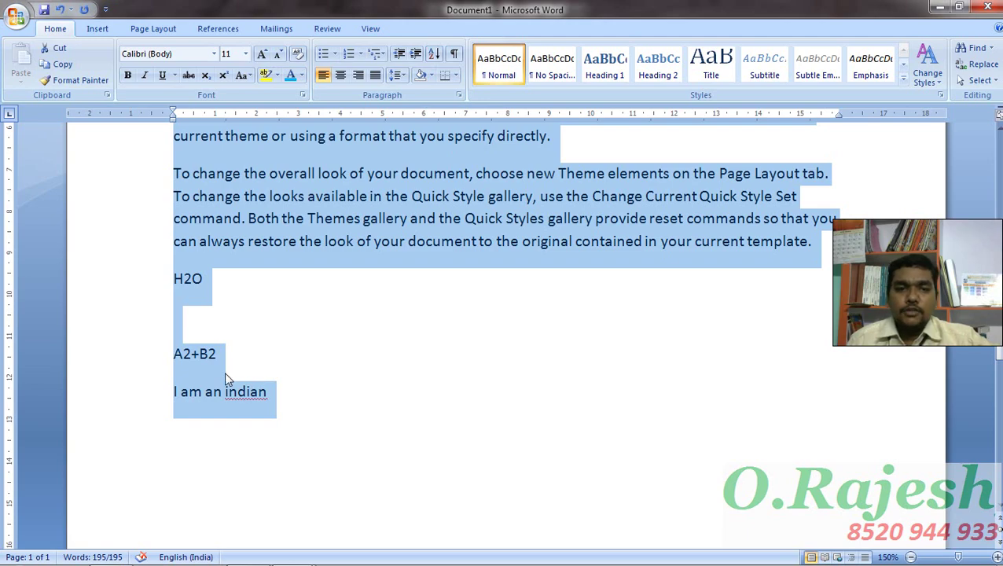
{"action": "scroll", "coordinate": [367, 313], "scroll_direction": "up", "scroll_amount": 4}
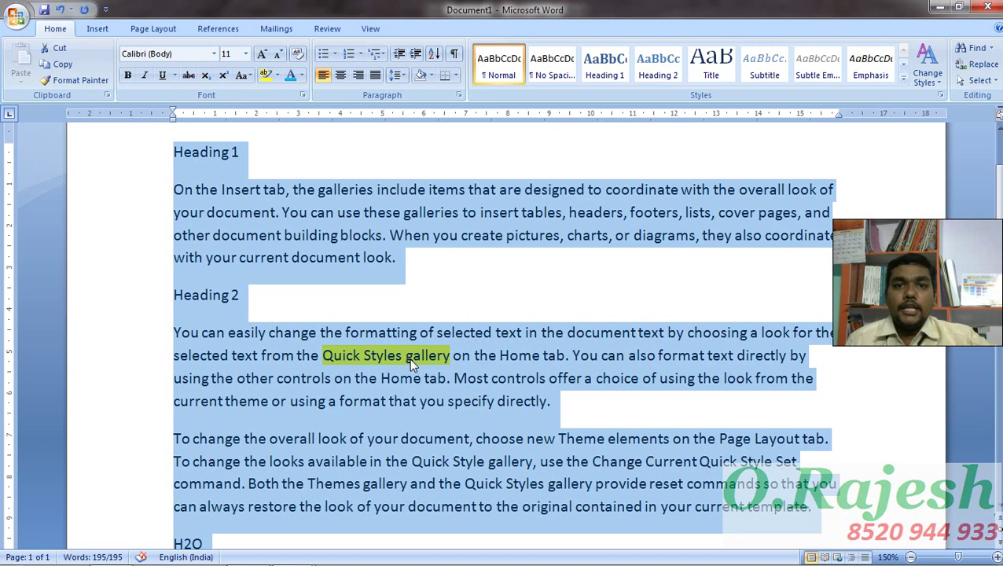
{"action": "left_click", "coordinate": [409, 359]}
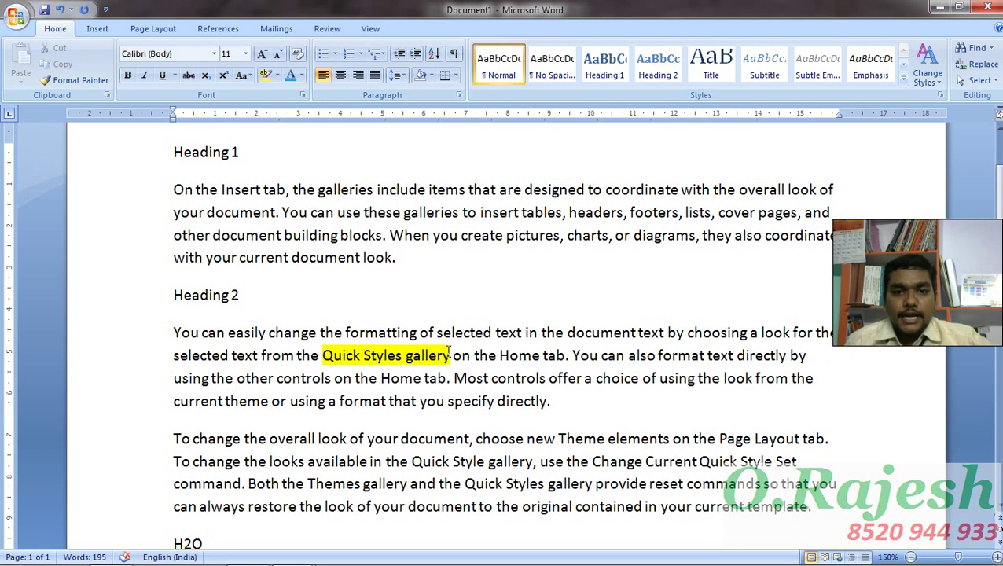
- Remove the highlight from "Quick Styles gallery" by setting its highlight color to No Color
{"action": "left_click_drag", "start_coordinate": [450, 355], "coordinate": [322, 355]}
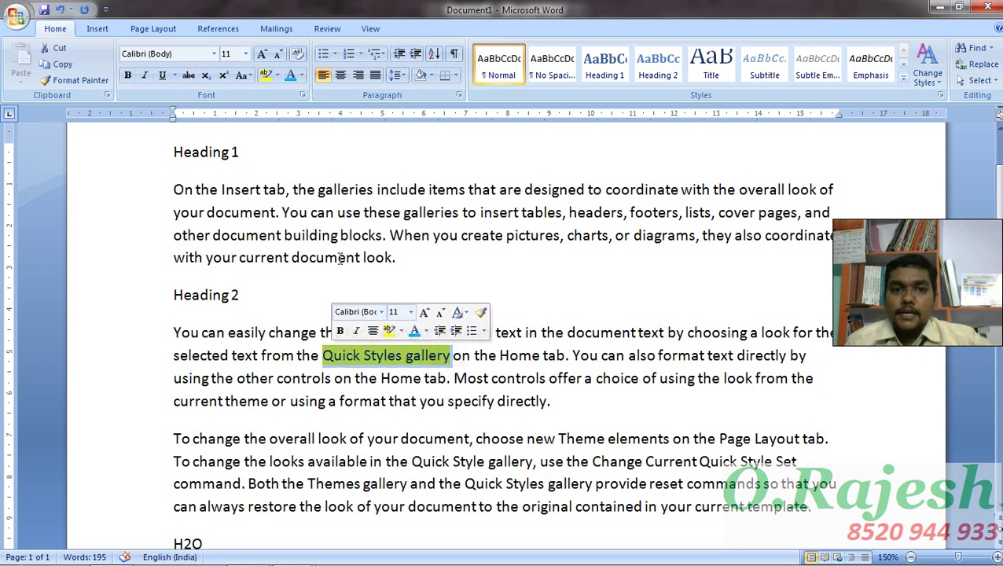
{"action": "left_click", "coordinate": [277, 75]}
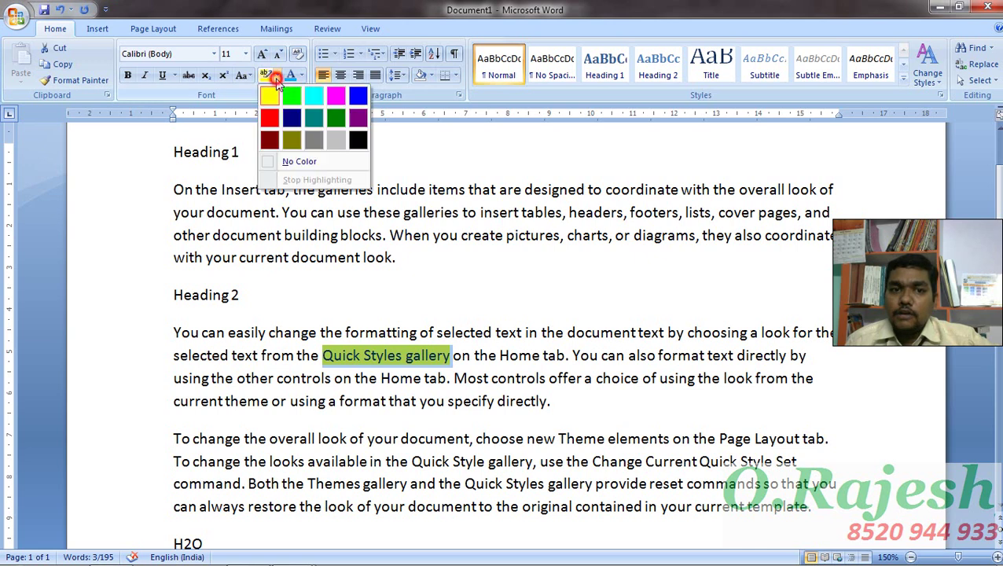
{"action": "left_click", "coordinate": [300, 162]}
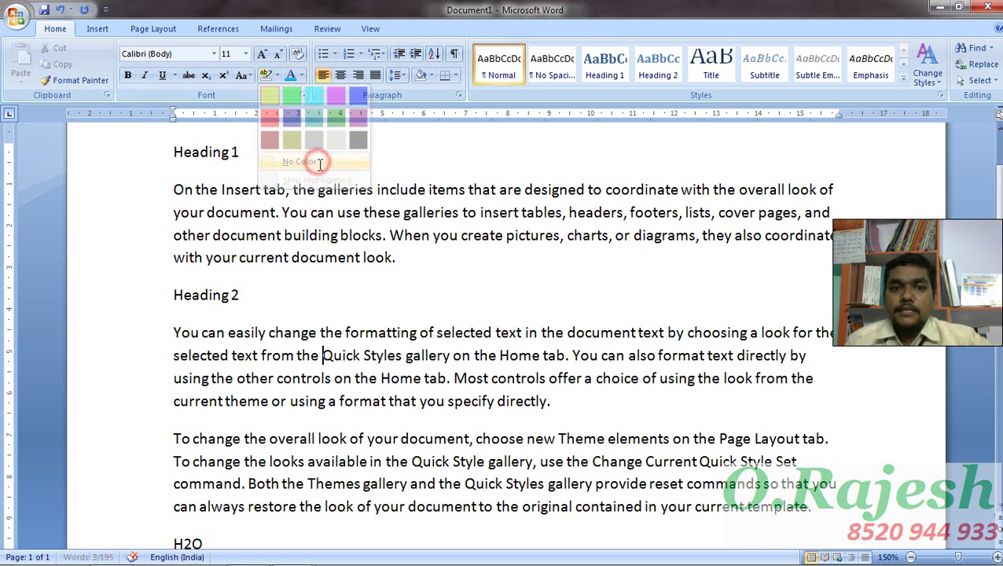